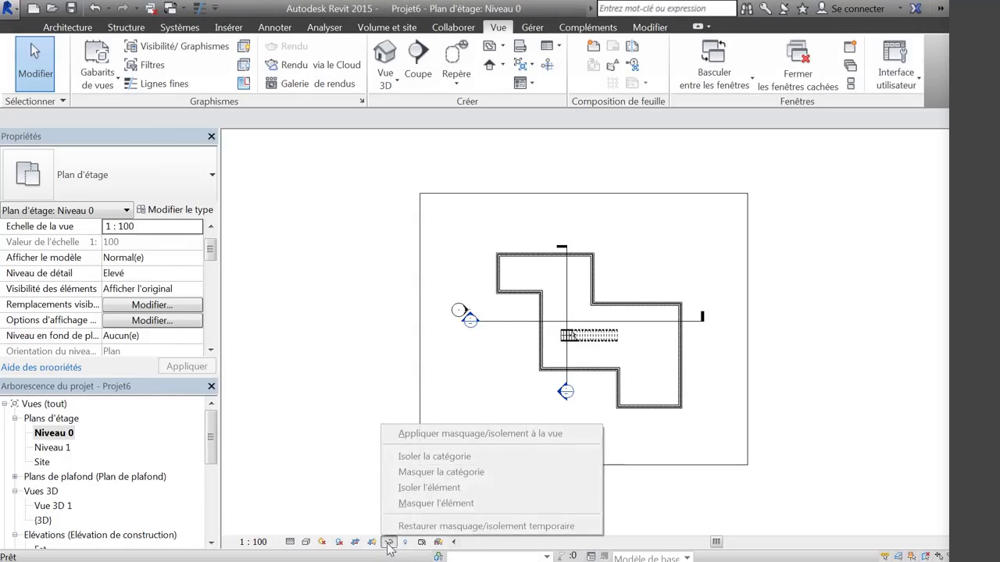
{"action": "left_click", "coordinate": [401, 346]}
{"action": "scroll", "coordinate": [490, 359], "scroll_direction": "up", "scroll_amount": 1}
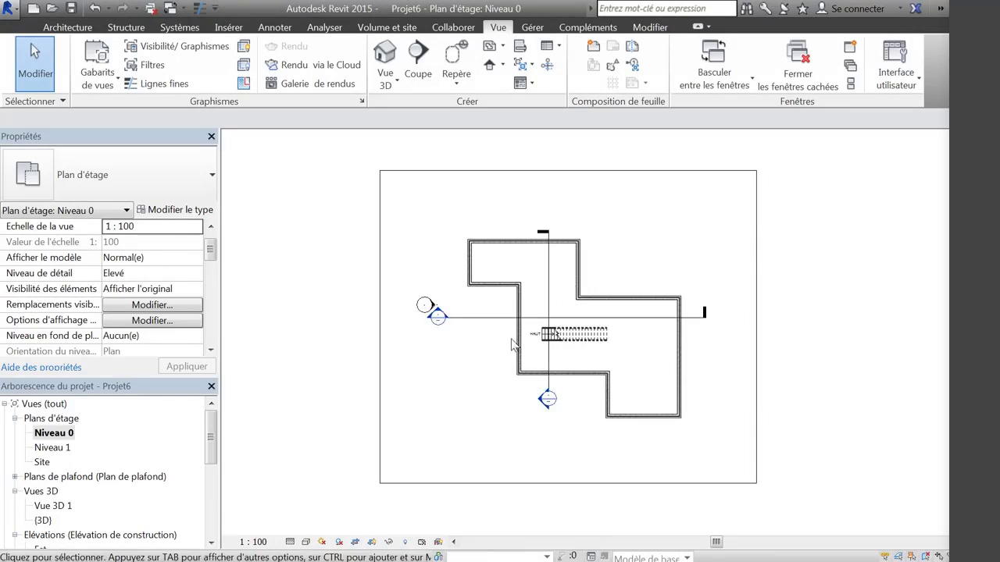
{"action": "scroll", "coordinate": [511, 340], "scroll_direction": "up", "scroll_amount": 2}
{"action": "middle_click_drag", "start_coordinate": [466, 352], "coordinate": [481, 360]}
{"action": "scroll", "coordinate": [470, 351], "scroll_direction": "up", "scroll_amount": 1}
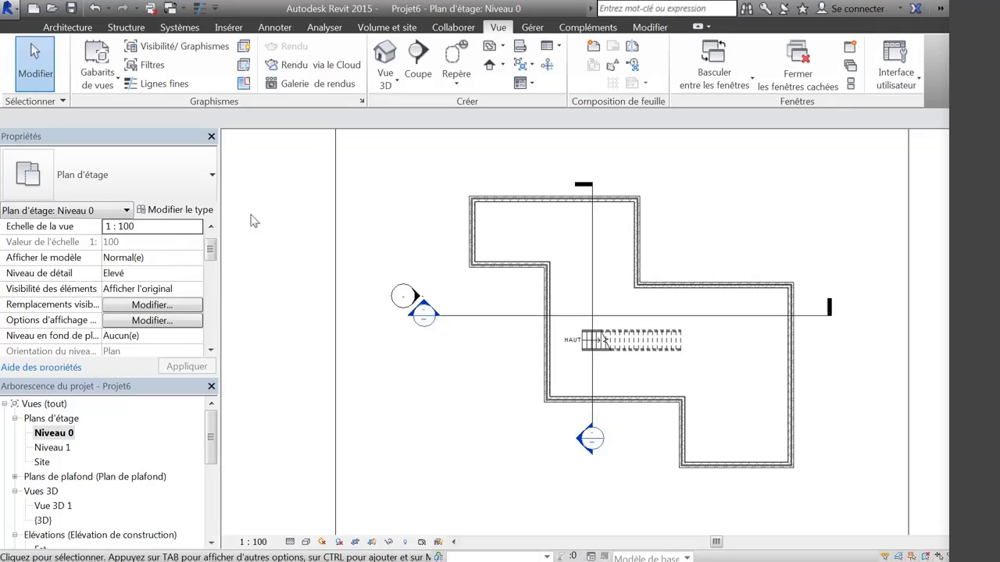
{"action": "left_click", "coordinate": [87, 30]}
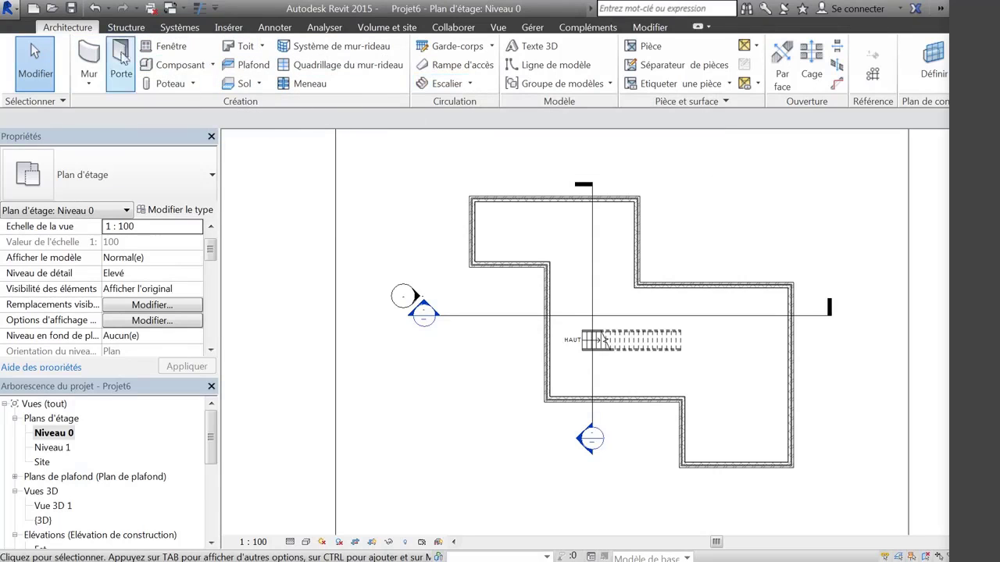
{"action": "left_click", "coordinate": [283, 30]}
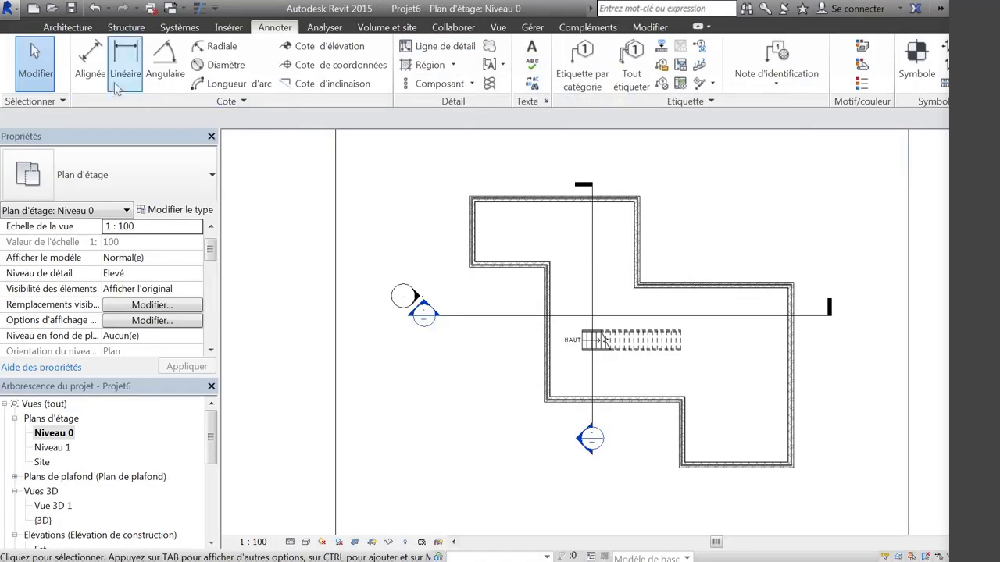
{"action": "left_click", "coordinate": [68, 27]}
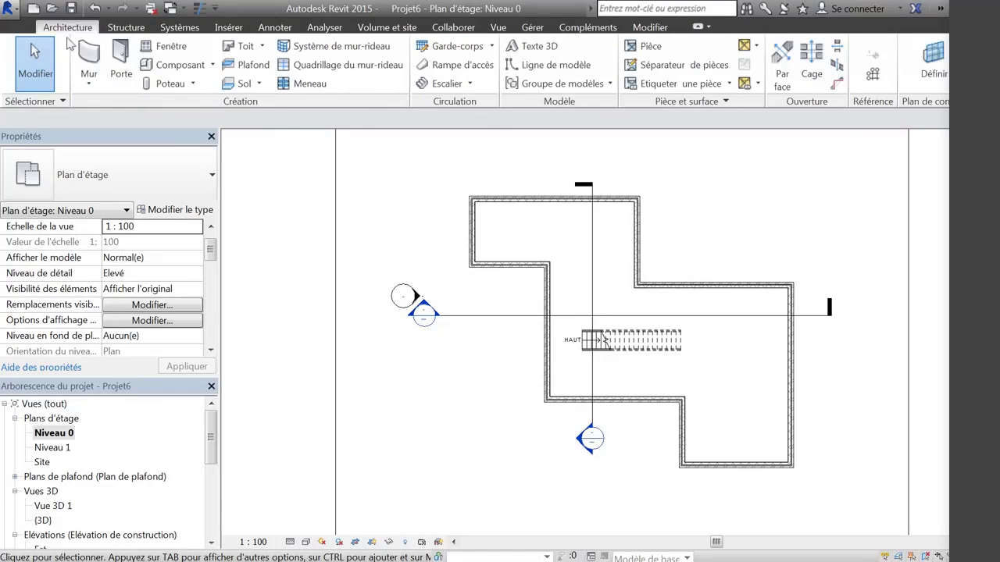
{"action": "left_click", "coordinate": [532, 200]}
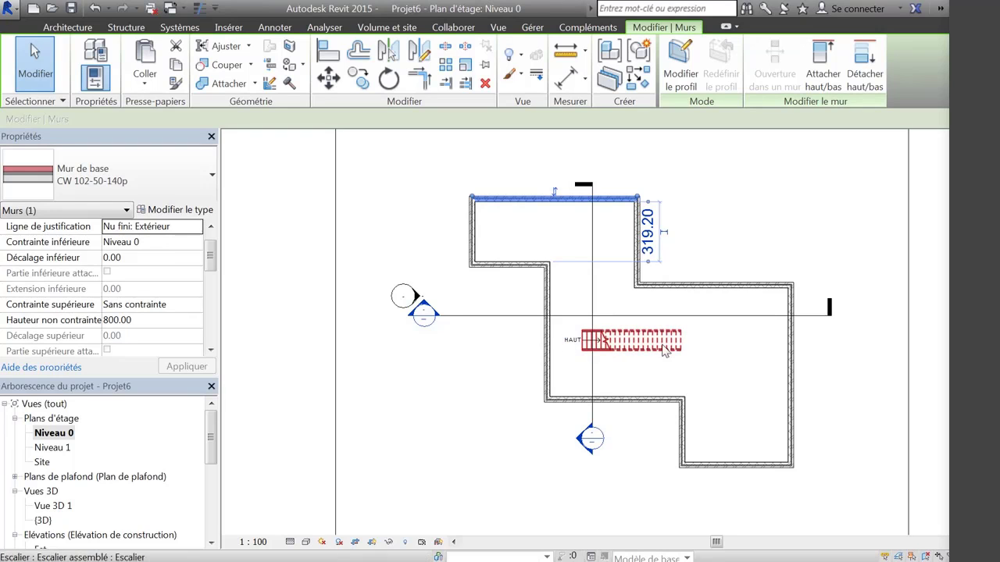
{"action": "left_click", "coordinate": [466, 372]}
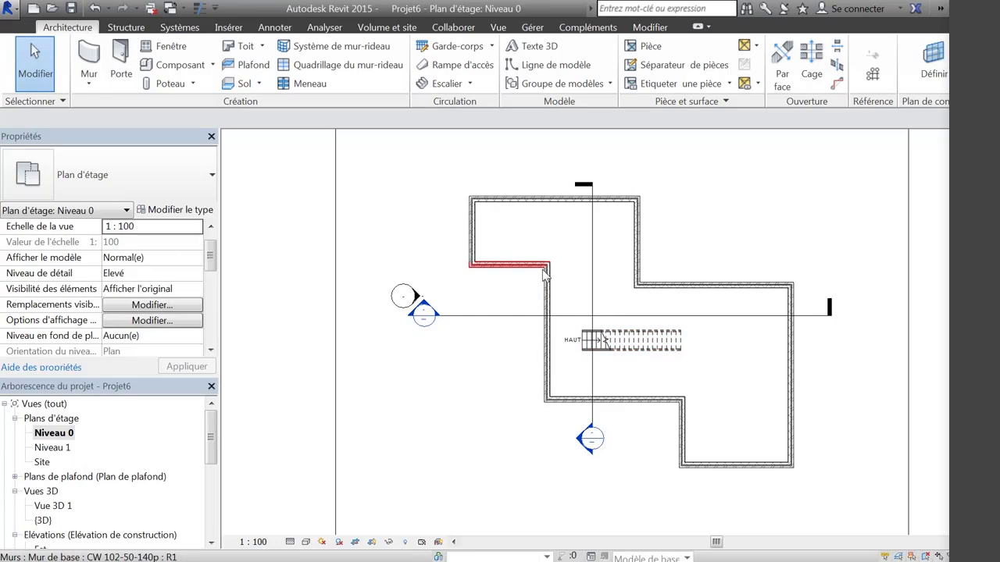
Hide the Escalier and Garde-corps model categories in the Niveau 0 plan's visibility/graphics overrides.
{"action": "key", "text": "v"}
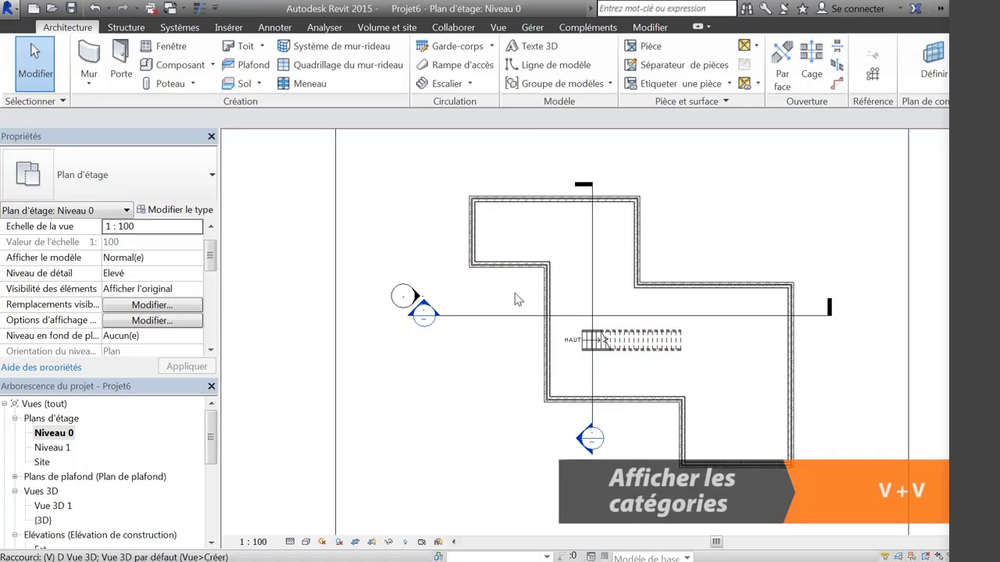
{"action": "key", "text": "v"}
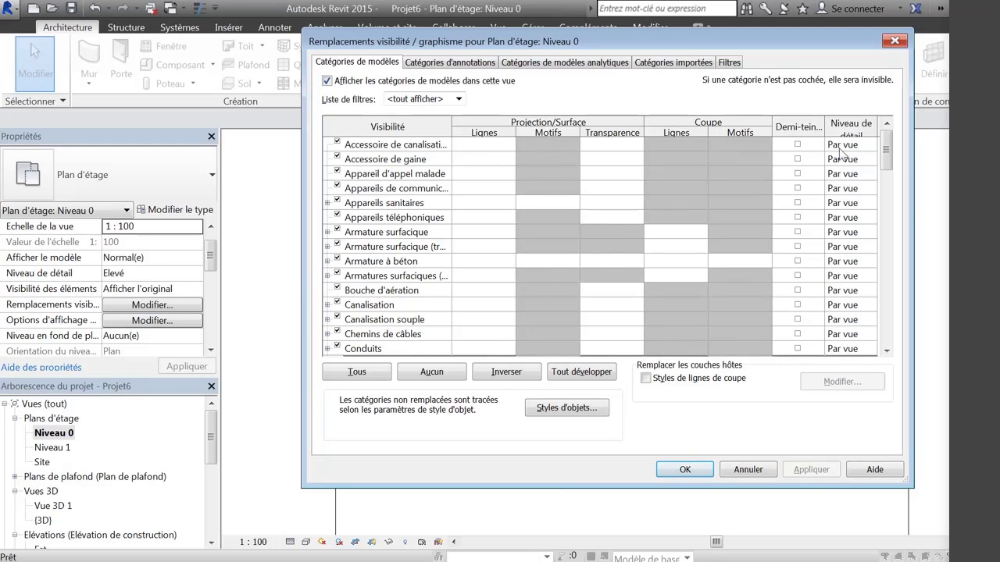
{"action": "left_click_drag", "start_coordinate": [887, 148], "coordinate": [871, 191]}
{"action": "left_click", "coordinate": [337, 334]}
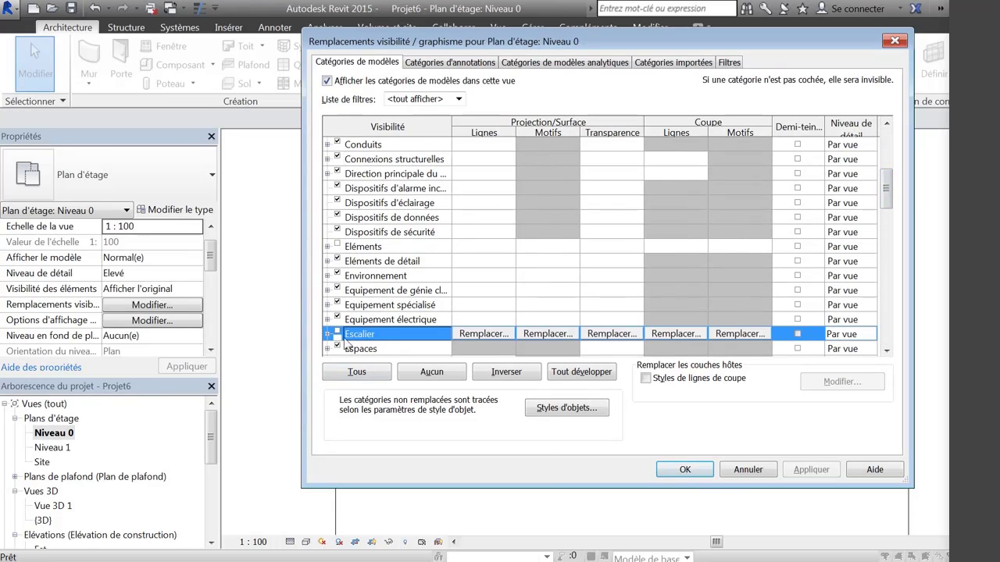
{"action": "left_click_drag", "start_coordinate": [886, 187], "coordinate": [888, 223]}
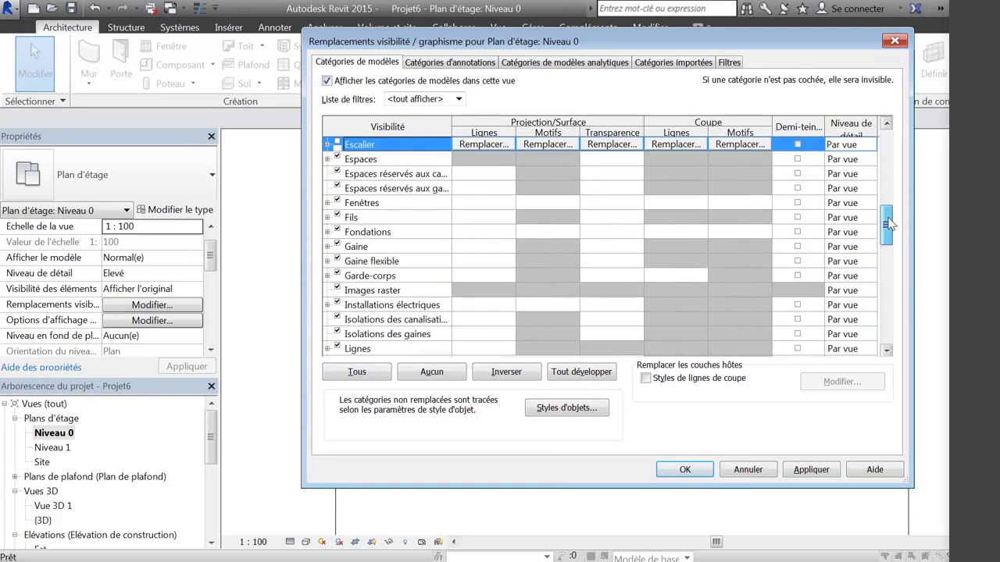
{"action": "left_click", "coordinate": [337, 275]}
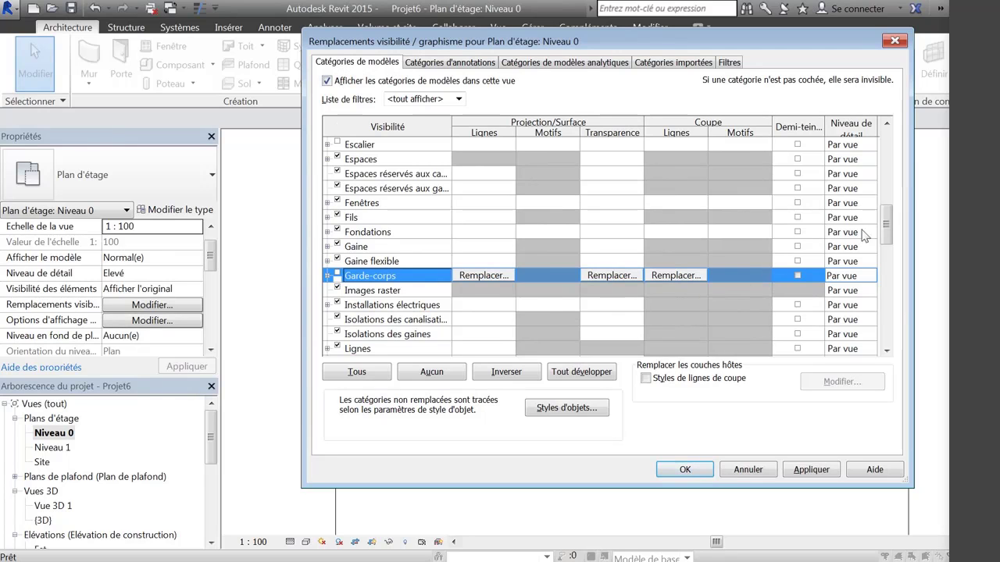
{"action": "left_click_drag", "start_coordinate": [885, 219], "coordinate": [885, 187]}
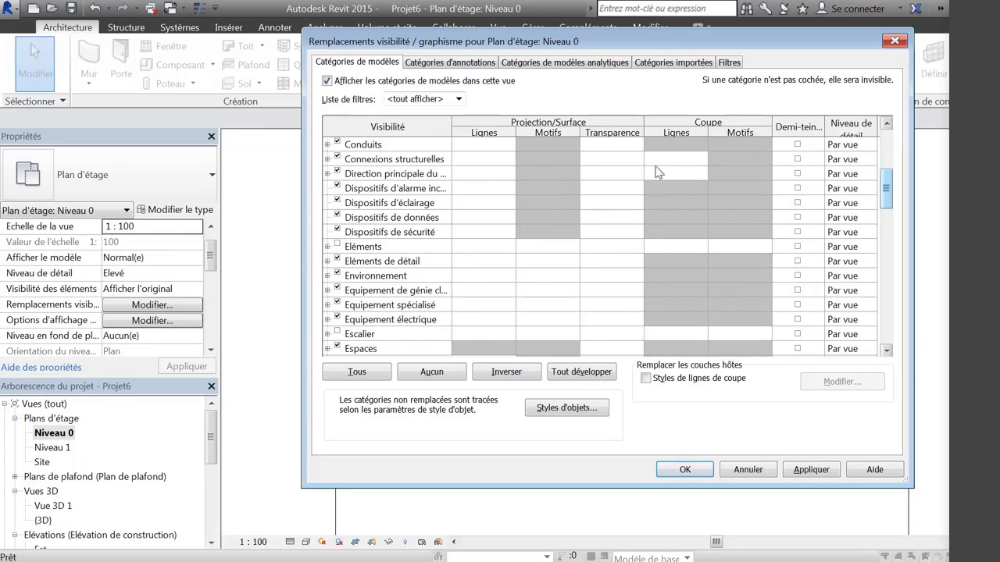
Hide the Coupes and Elévations annotation categories in the Niveau 0 plan and apply the visibility overrides.
{"action": "left_click", "coordinate": [472, 64]}
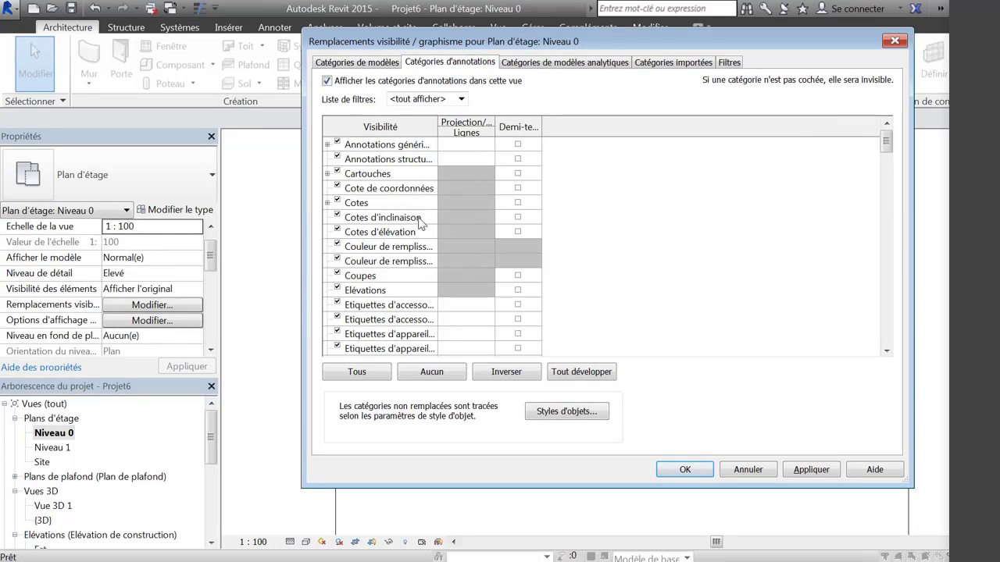
{"action": "left_click", "coordinate": [338, 202]}
{"action": "left_click", "coordinate": [338, 202]}
{"action": "left_click", "coordinate": [337, 202]}
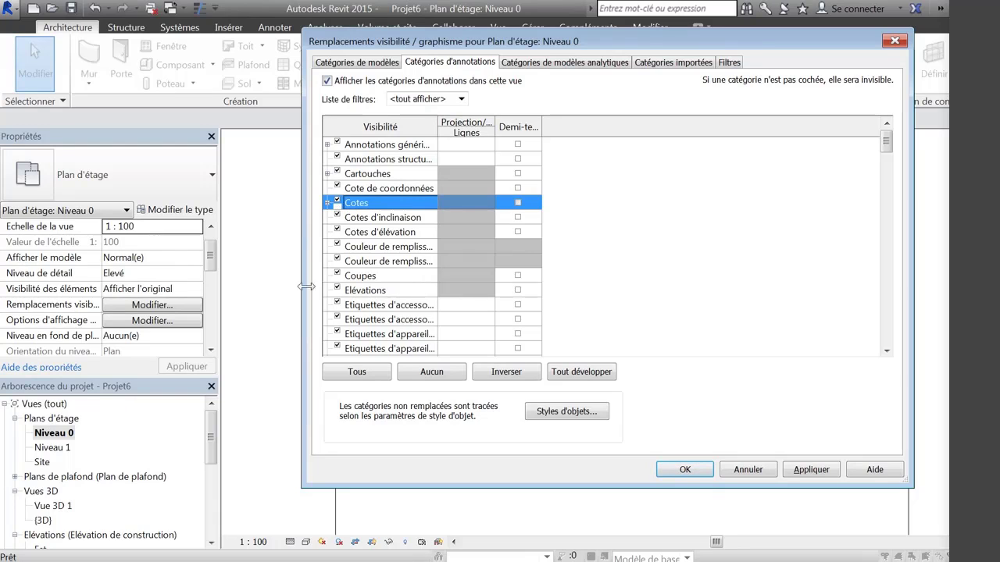
{"action": "left_click", "coordinate": [337, 276]}
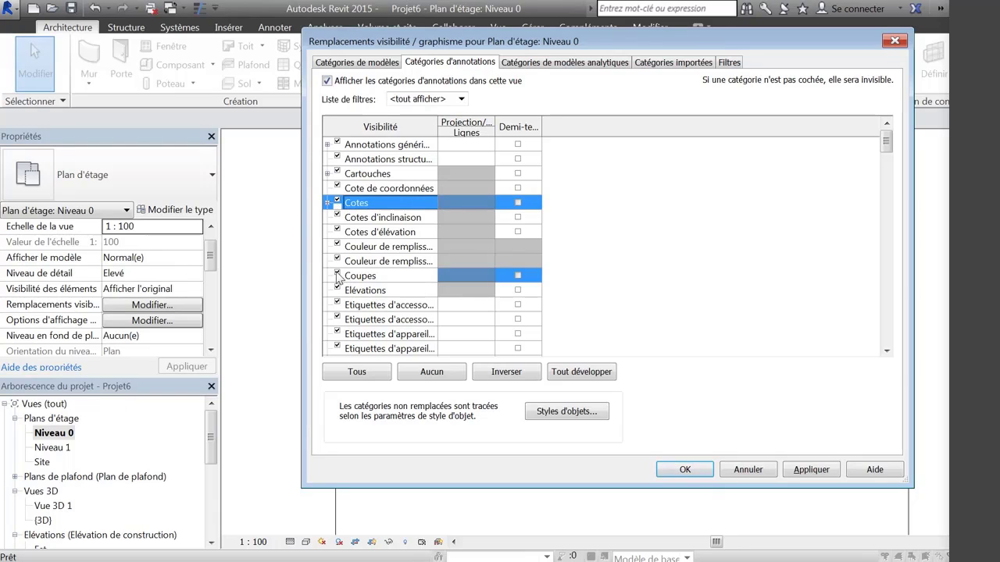
{"action": "left_click", "coordinate": [337, 275]}
{"action": "left_click_drag", "start_coordinate": [537, 45], "coordinate": [759, 322]}
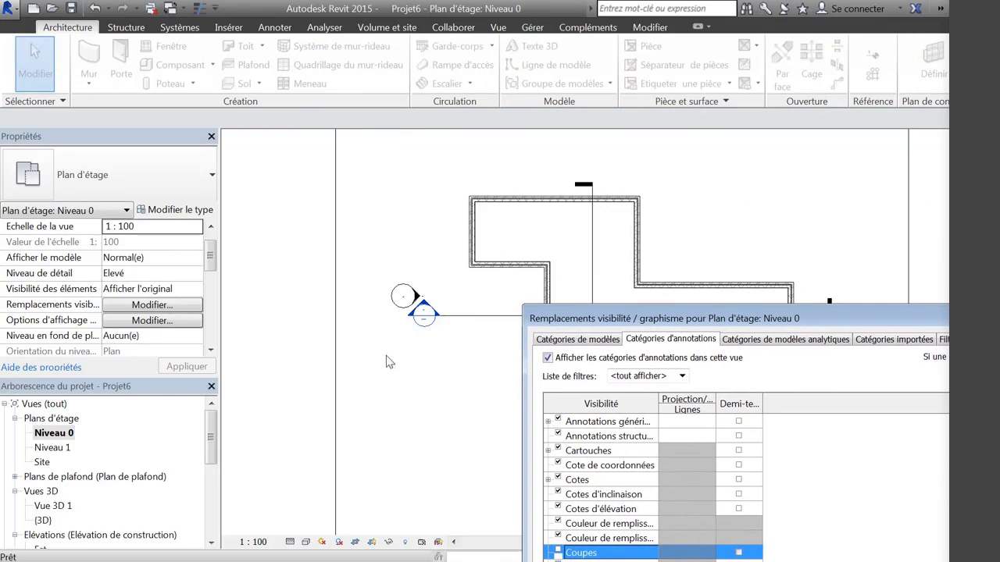
{"action": "left_click_drag", "start_coordinate": [626, 310], "coordinate": [357, 94]}
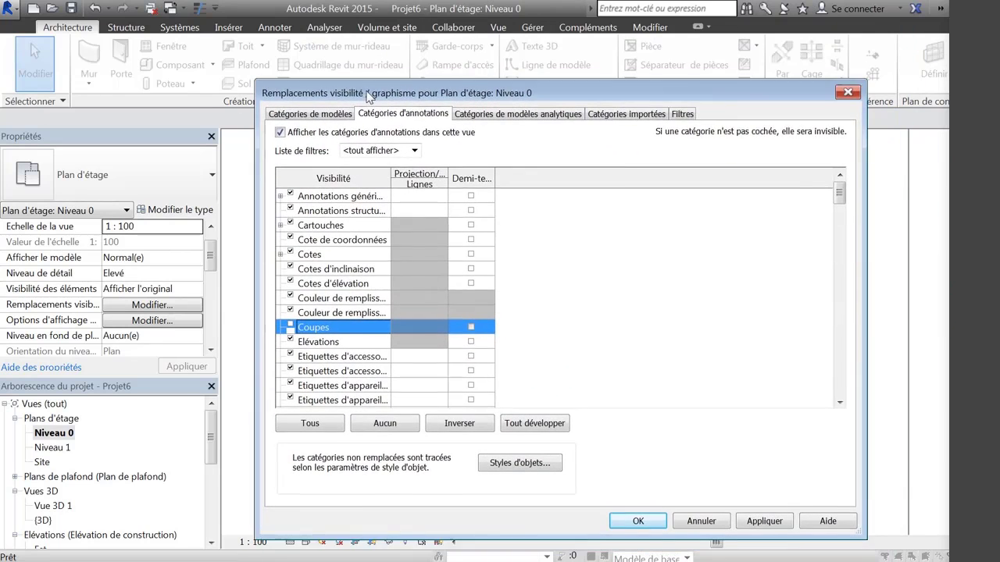
{"action": "left_click", "coordinate": [289, 339]}
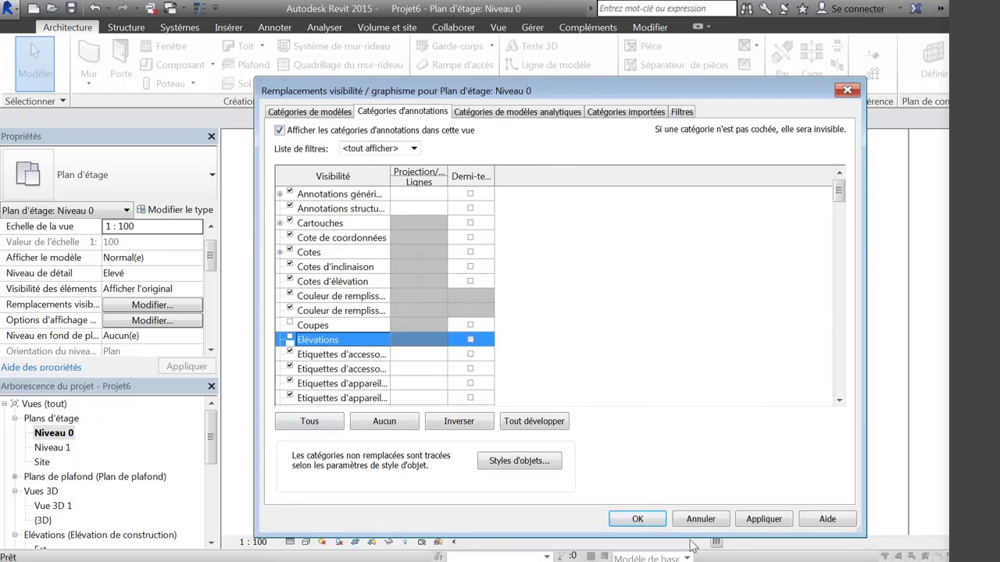
{"action": "left_click", "coordinate": [647, 520]}
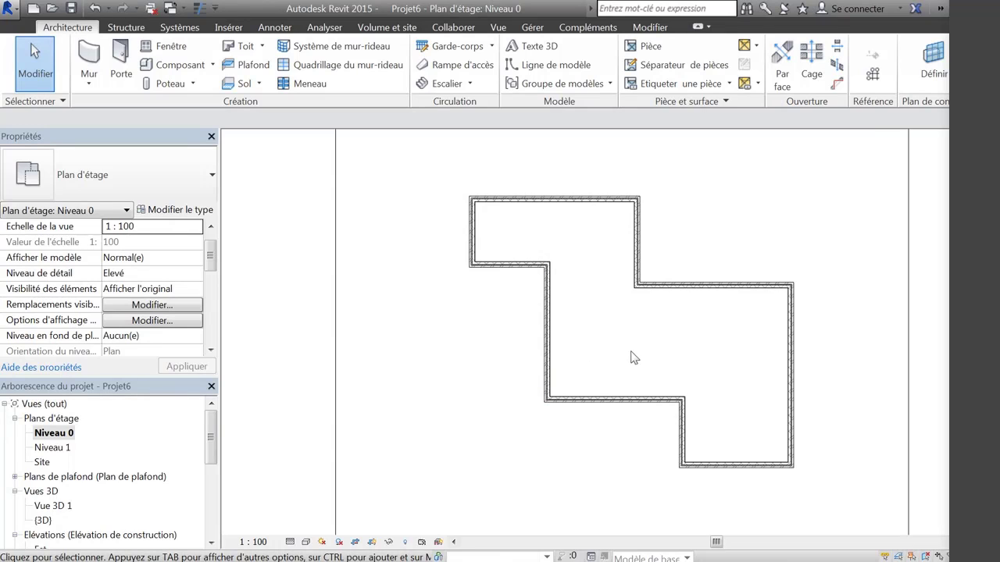
View the Niveau 1 floor plan for comparison and return to the Niveau 0 plan.
{"action": "middle_click_drag", "start_coordinate": [634, 357], "coordinate": [591, 345]}
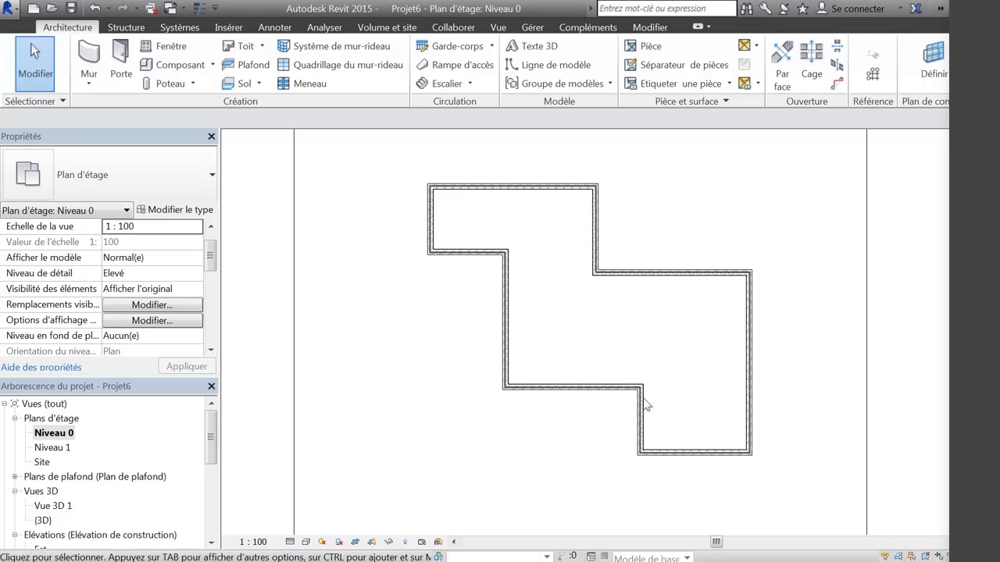
{"action": "double_click", "coordinate": [68, 452]}
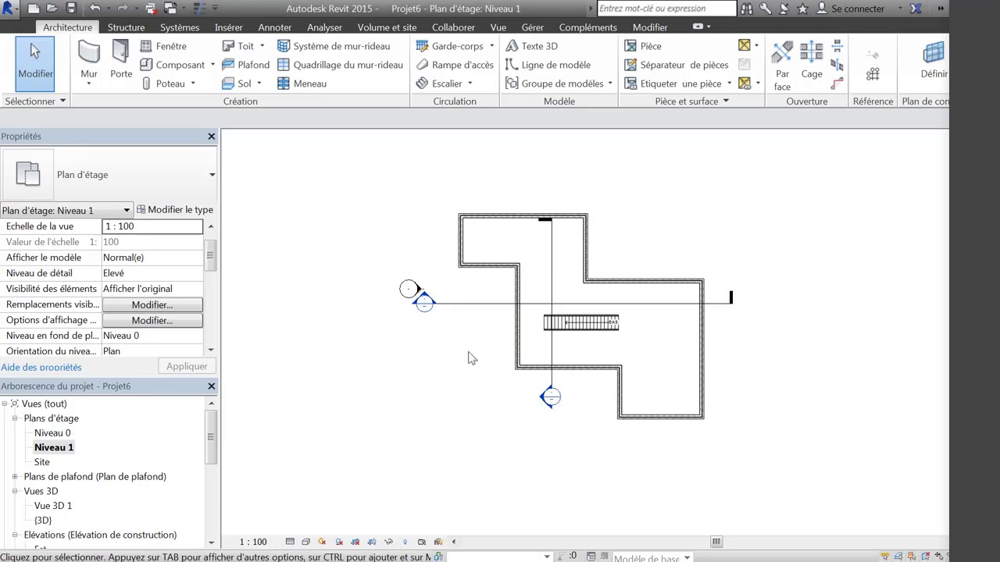
{"action": "double_click", "coordinate": [54, 434]}
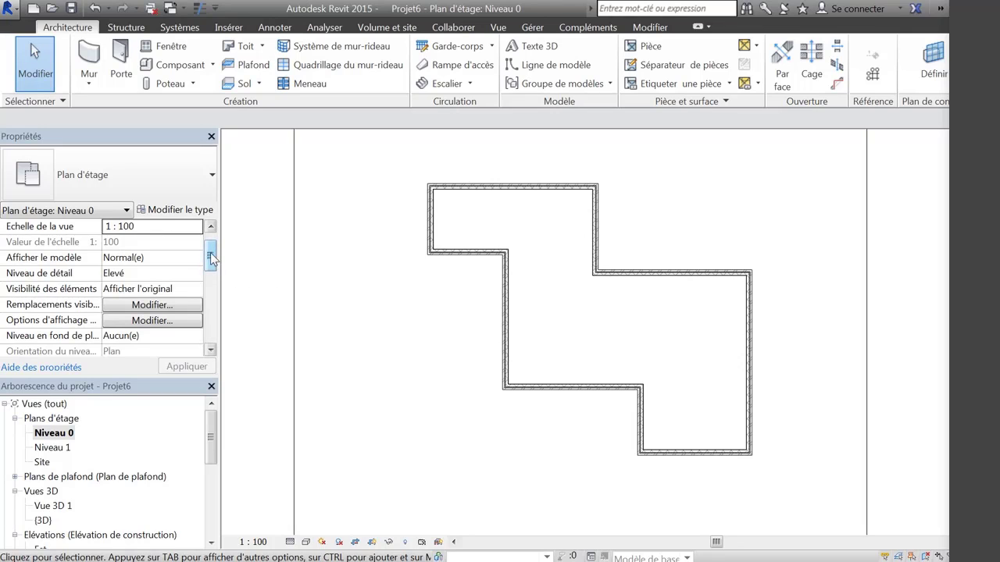
{"action": "left_click_drag", "start_coordinate": [210, 259], "coordinate": [212, 304]}
Create a view template from the current Niveau 0 view and name it "Gabarit Elephorm".
{"action": "left_click", "coordinate": [498, 28]}
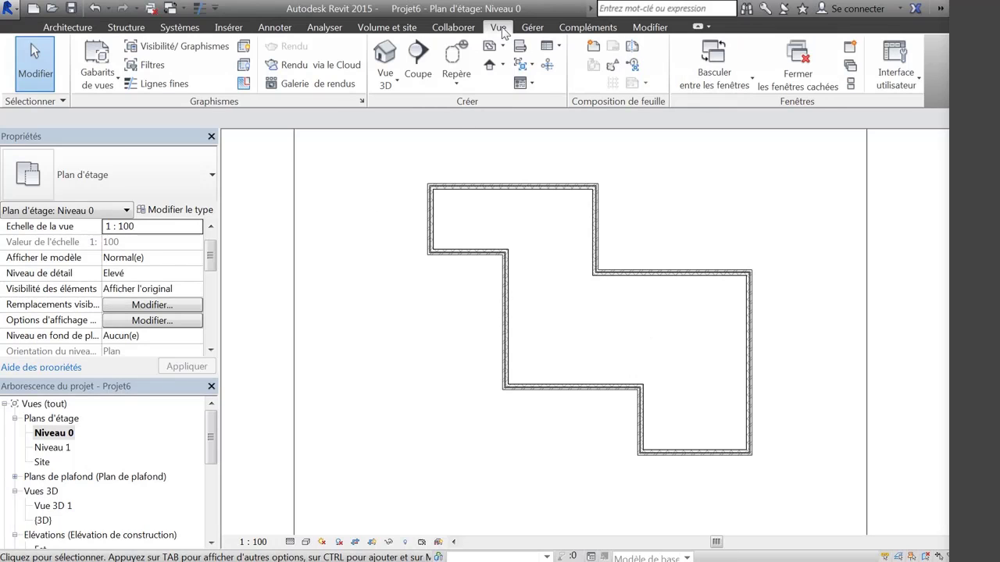
{"action": "left_click", "coordinate": [99, 83]}
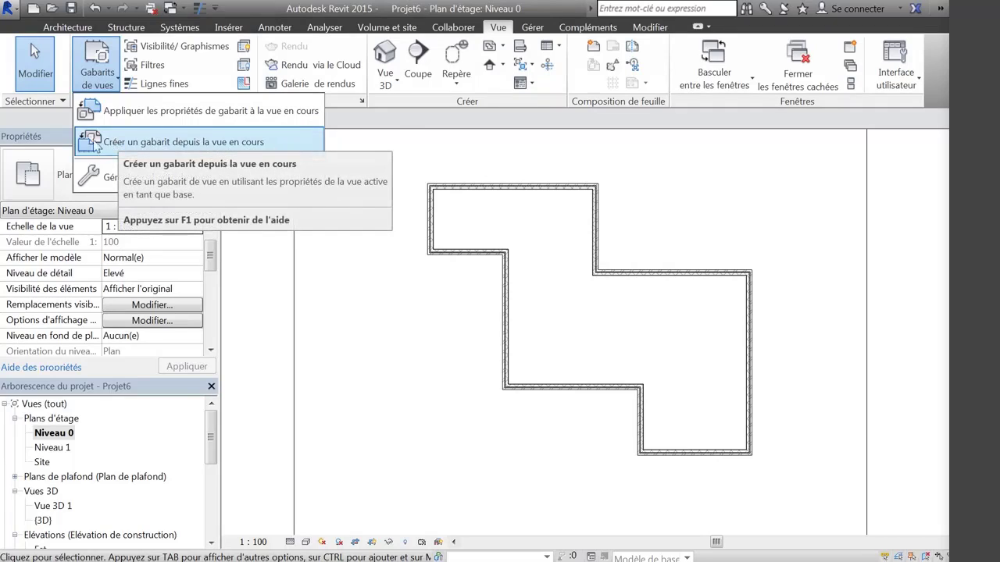
{"action": "left_click", "coordinate": [224, 148]}
{"action": "type", "text": "G"}
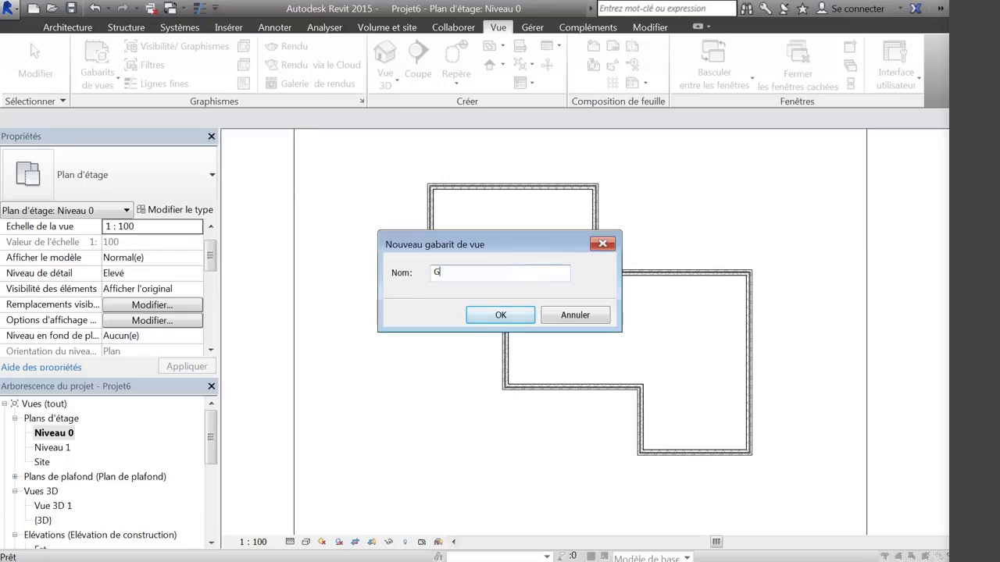
{"action": "type", "text": "abarit Elephorm"}
{"action": "left_click", "coordinate": [498, 316]}
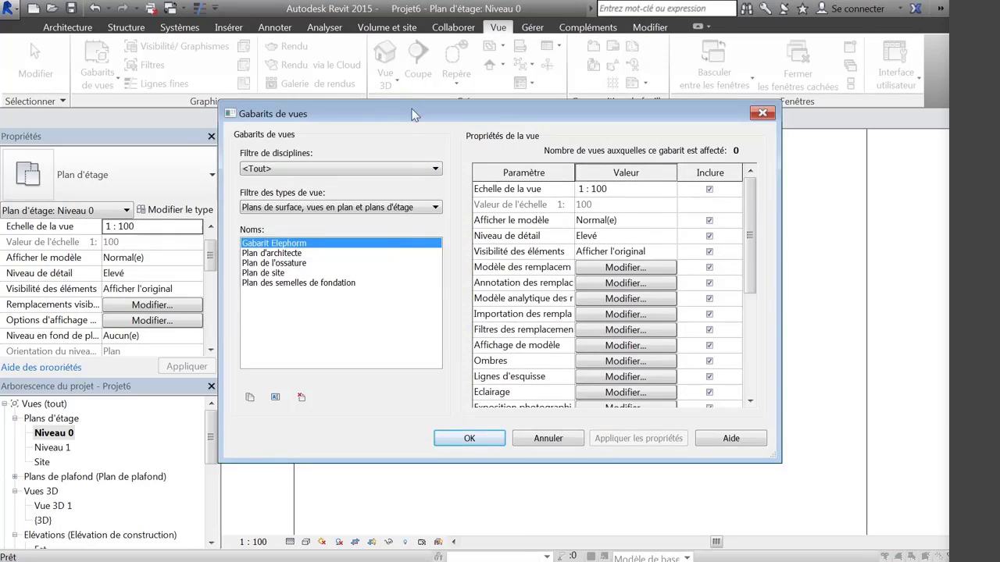
Examine the model and annotation category visibility overrides stored in the Gabarit Elephorm template.
{"action": "left_click_drag", "start_coordinate": [414, 115], "coordinate": [426, 125]}
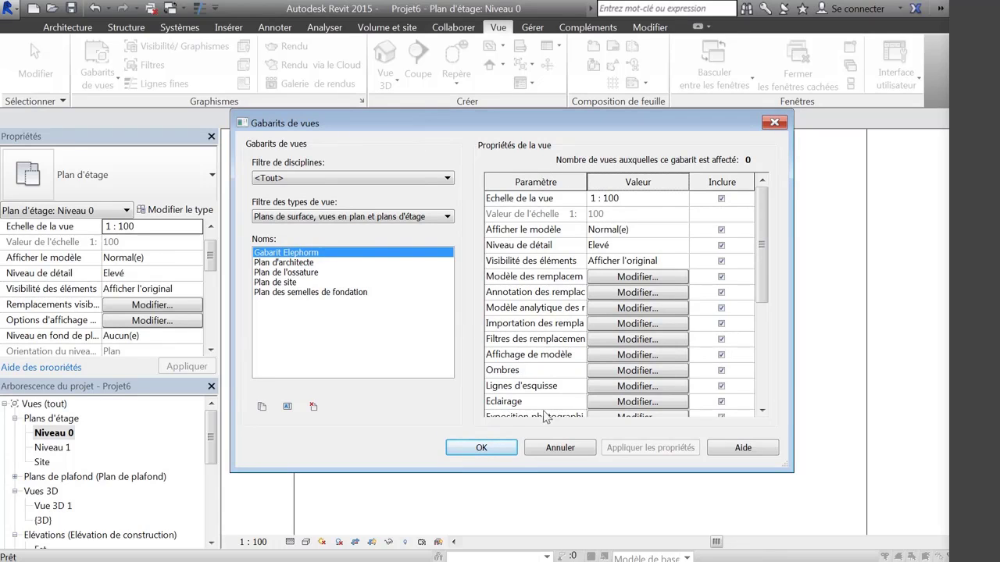
{"action": "mouse_move", "coordinate": [764, 214]}
{"action": "left_mouse_down"}
{"action": "mouse_move", "coordinate": [759, 311]}
{"action": "mouse_move", "coordinate": [761, 217]}
{"action": "left_mouse_up"}
{"action": "left_click", "coordinate": [639, 280]}
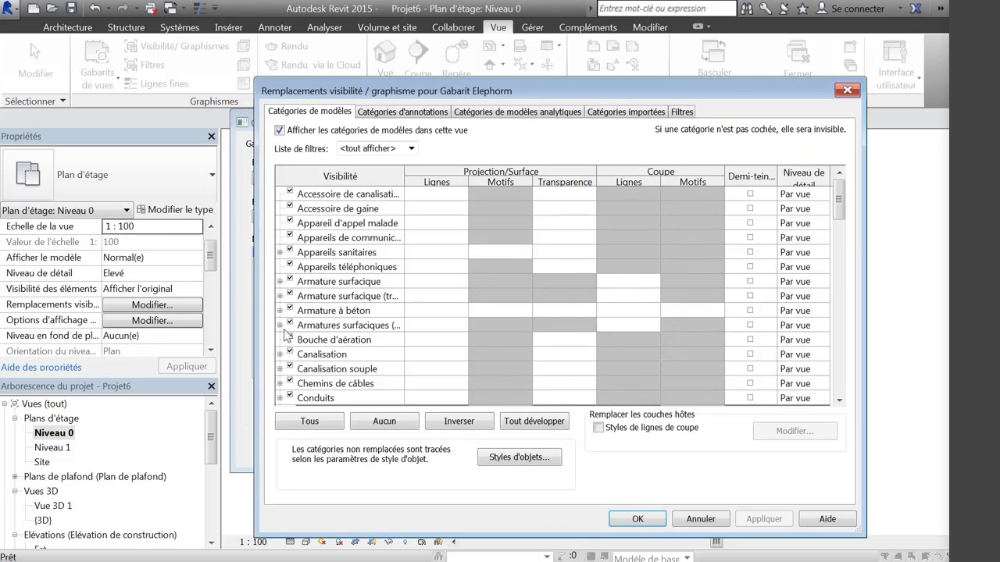
{"action": "left_click_drag", "start_coordinate": [838, 200], "coordinate": [838, 289]}
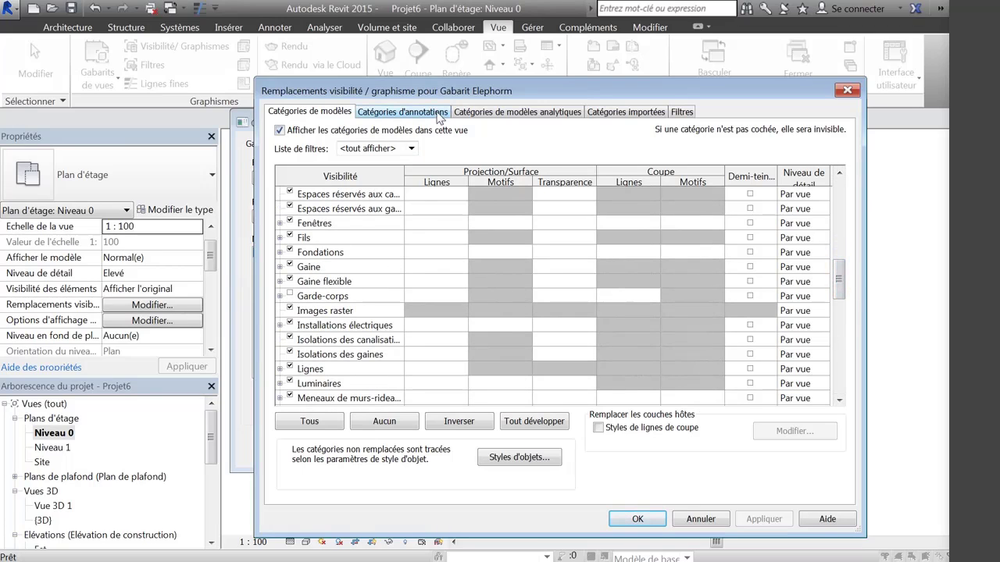
{"action": "left_click", "coordinate": [708, 521]}
{"action": "left_click", "coordinate": [610, 293]}
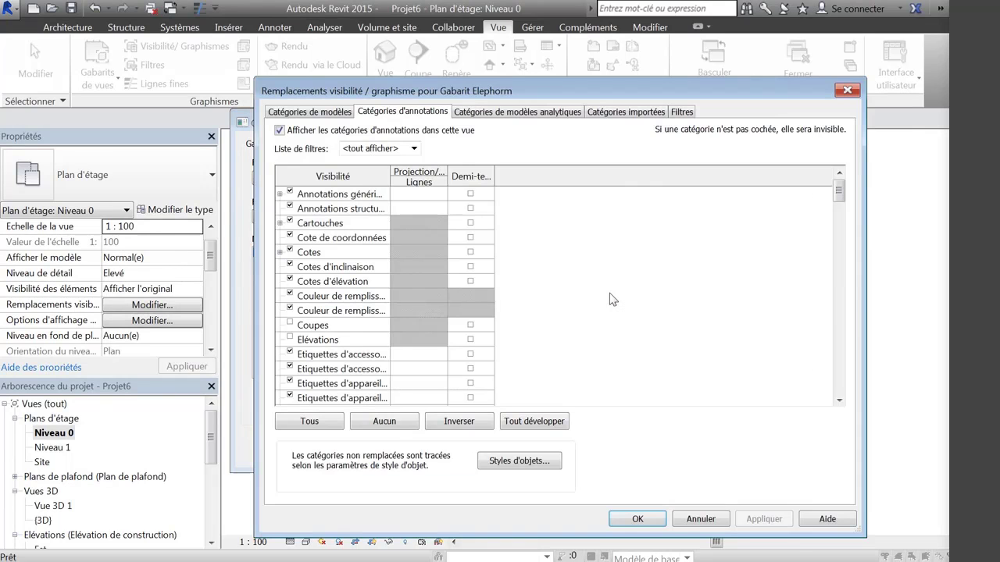
{"action": "left_click", "coordinate": [379, 117]}
{"action": "left_click", "coordinate": [336, 114]}
{"action": "left_click", "coordinate": [382, 117]}
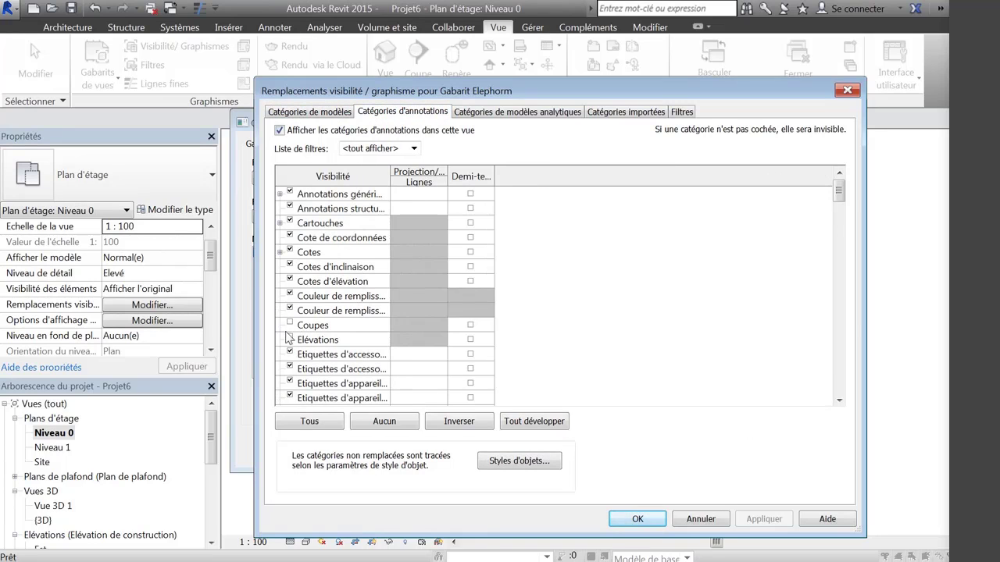
{"action": "left_click", "coordinate": [624, 519]}
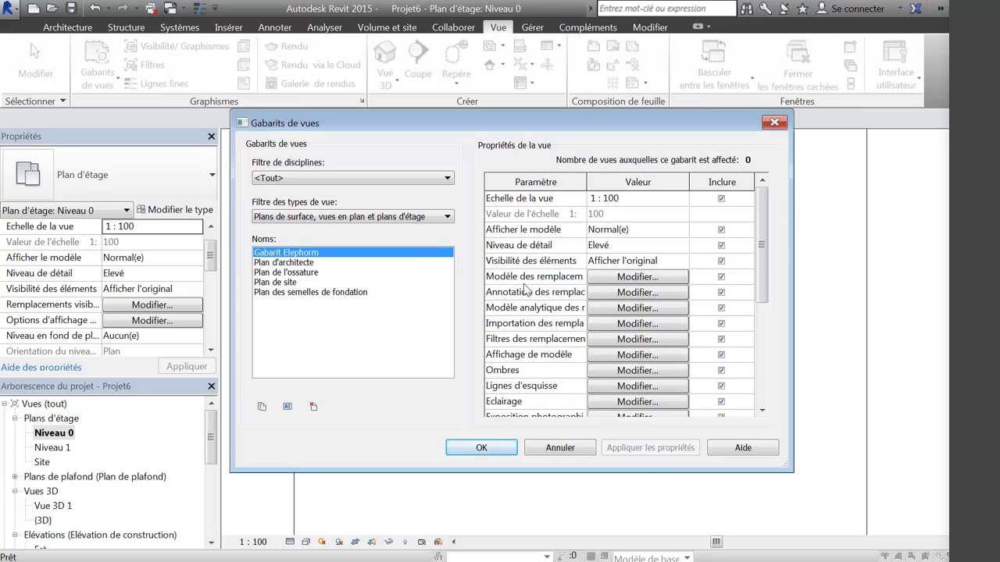
Enable Projeter des ombres in the shadow settings of the Gabarit Elephorm template.
{"action": "left_click", "coordinate": [637, 370]}
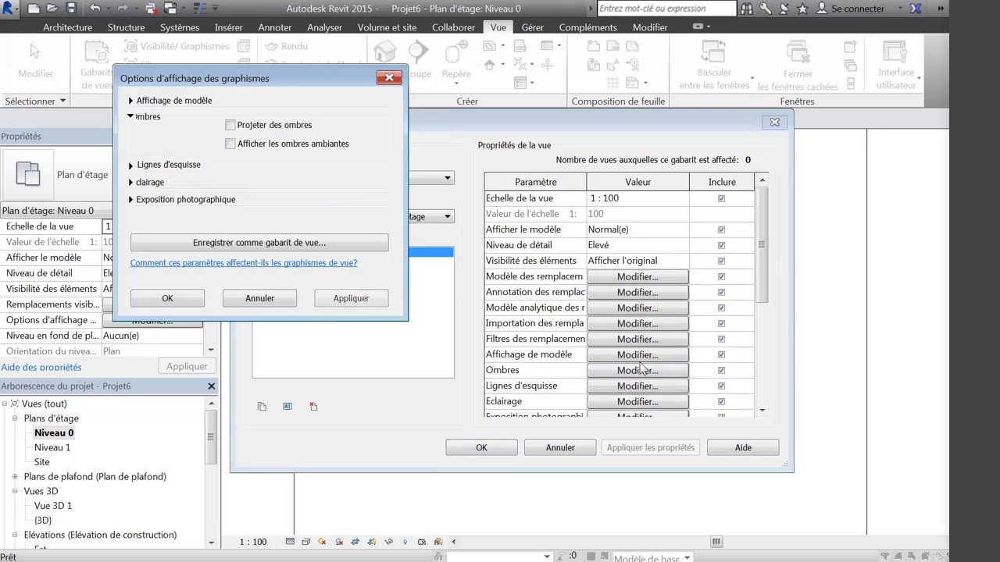
{"action": "left_click", "coordinate": [230, 125]}
{"action": "left_click", "coordinate": [162, 300]}
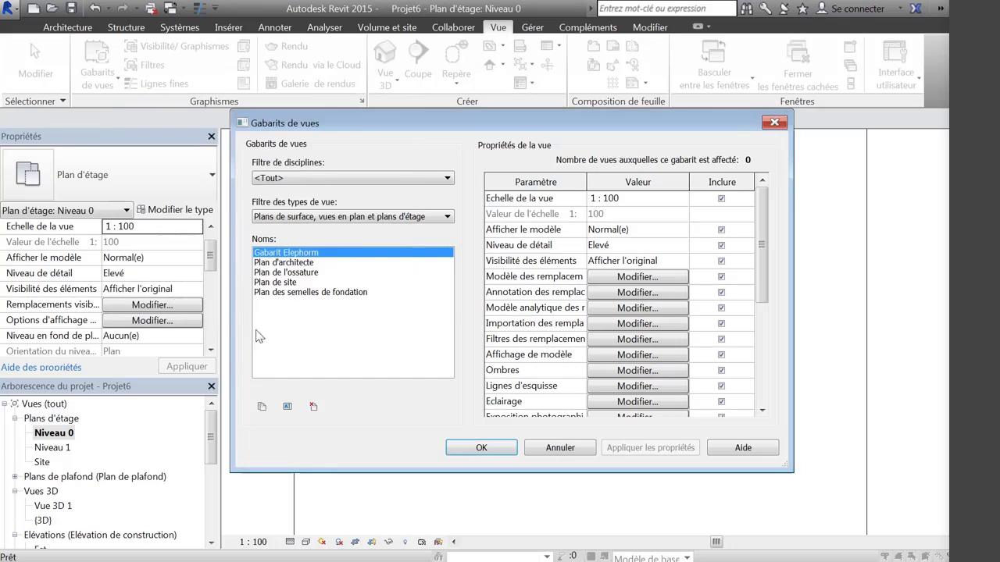
Assign the Gabarit Elephorm view template to the Niveau 0 plan and check whether its view scale can be edited.
{"action": "mouse_move", "coordinate": [762, 234]}
{"action": "left_mouse_down"}
{"action": "mouse_move", "coordinate": [757, 340]}
{"action": "mouse_move", "coordinate": [759, 237]}
{"action": "left_mouse_up"}
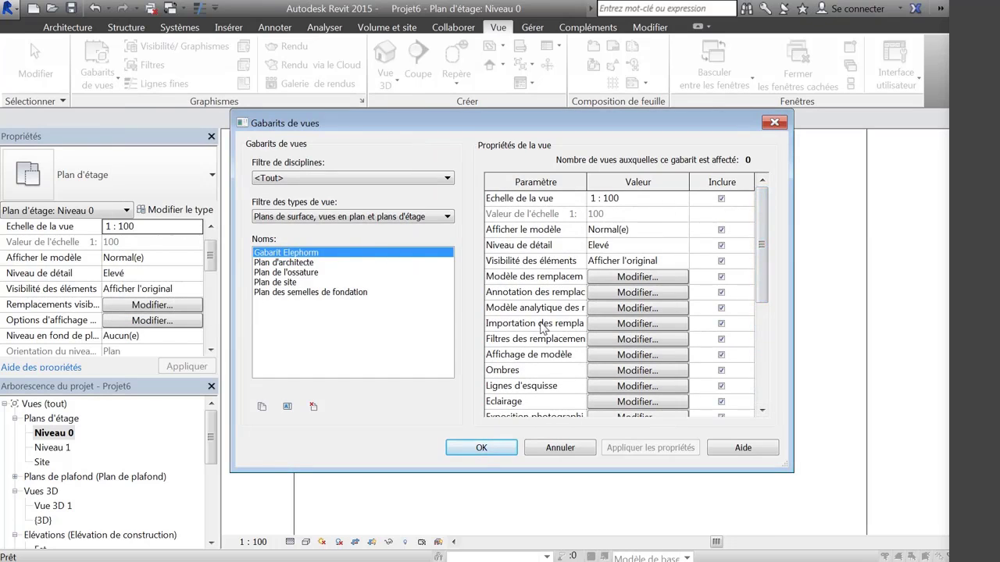
{"action": "left_click", "coordinate": [479, 447]}
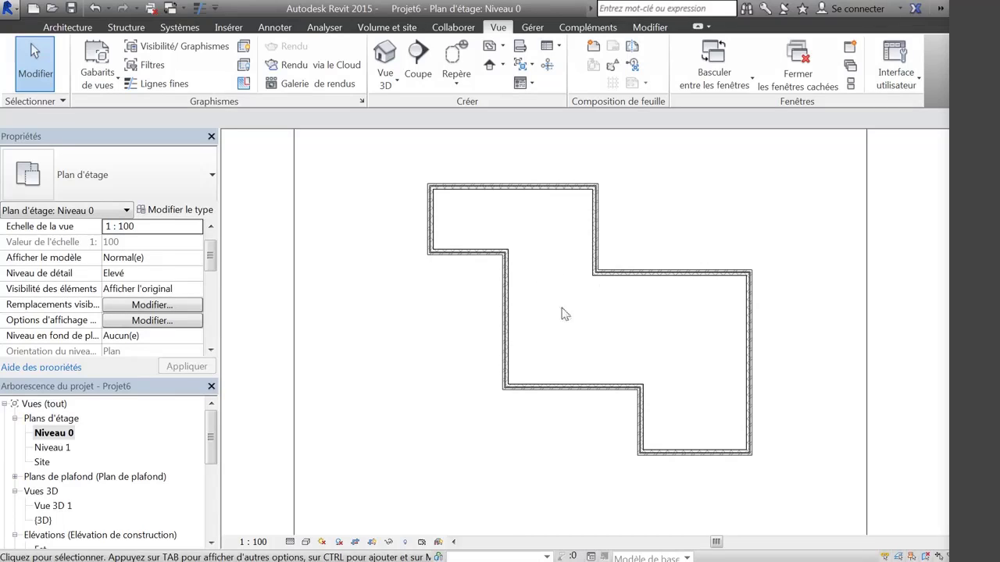
{"action": "left_click_drag", "start_coordinate": [208, 256], "coordinate": [211, 301]}
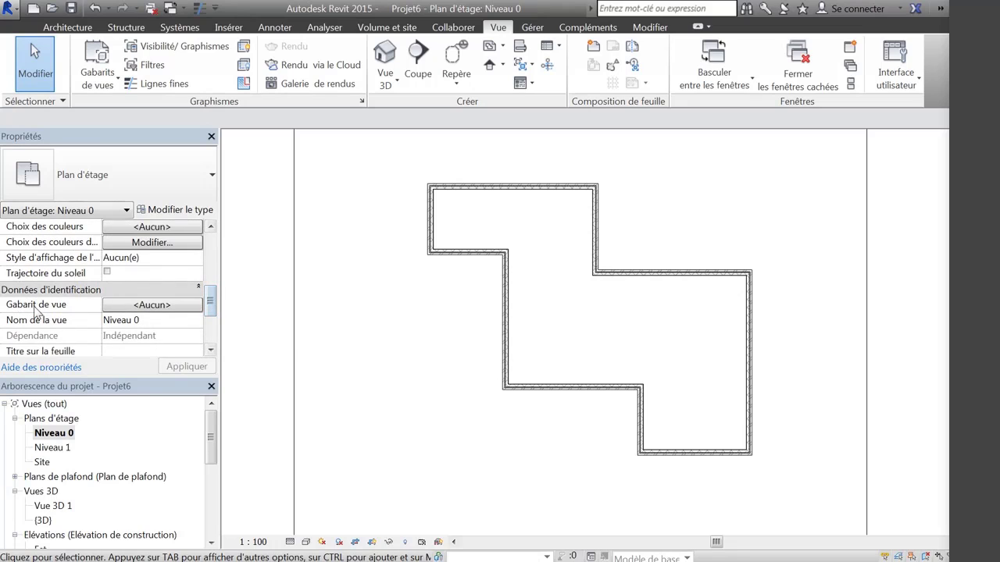
{"action": "left_click", "coordinate": [164, 307]}
{"action": "left_click", "coordinate": [307, 264]}
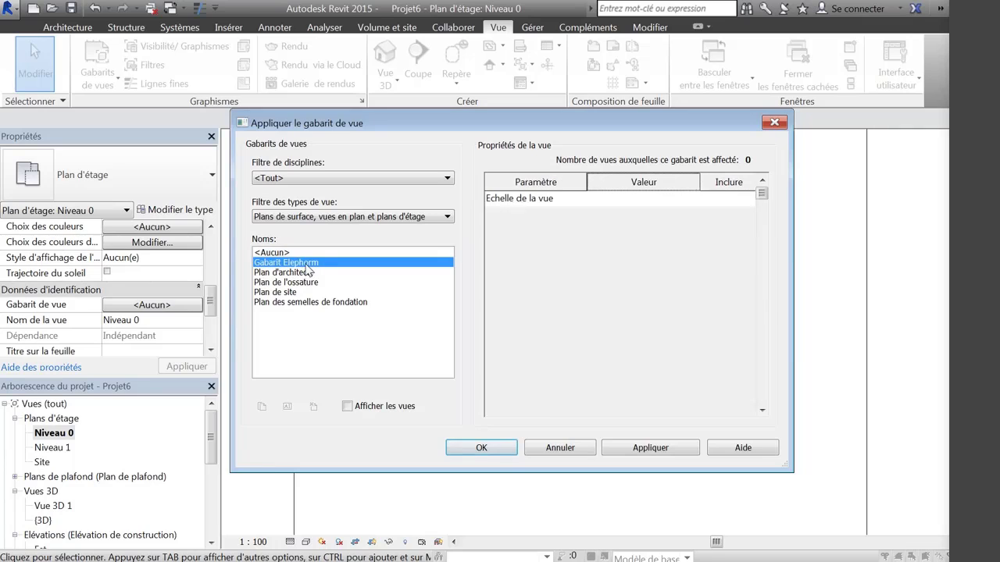
{"action": "left_click", "coordinate": [482, 448]}
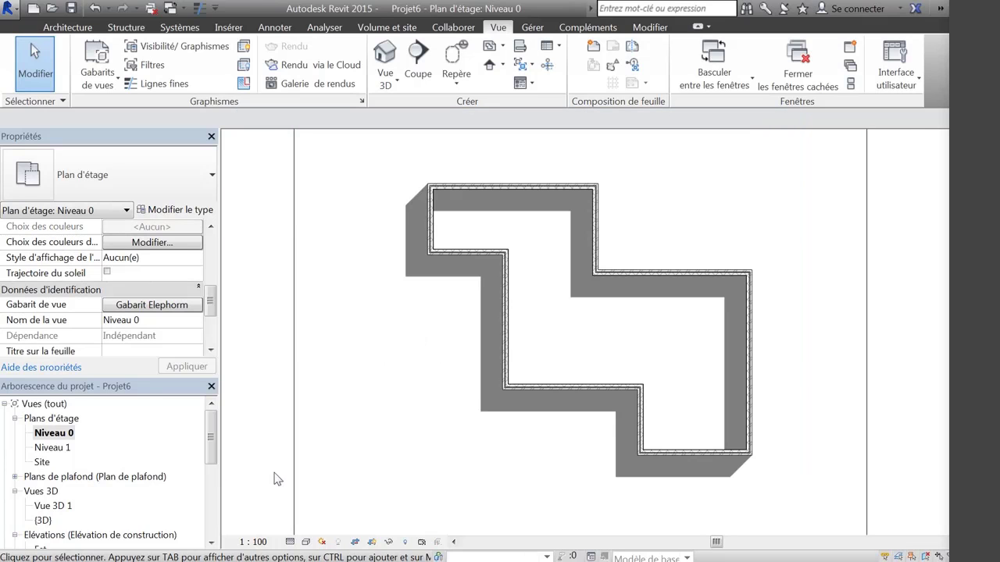
{"action": "left_click", "coordinate": [255, 542]}
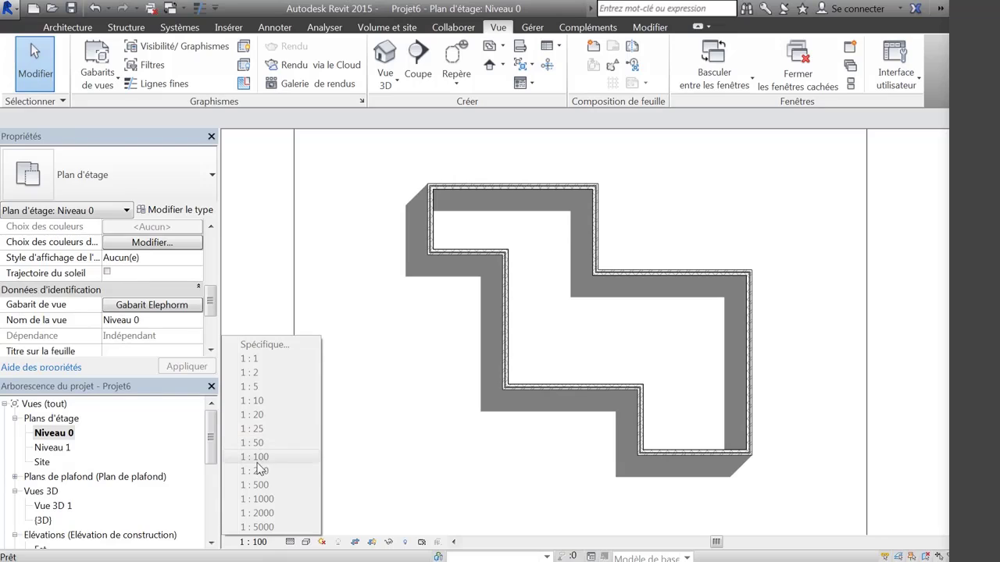
{"action": "left_click", "coordinate": [355, 394]}
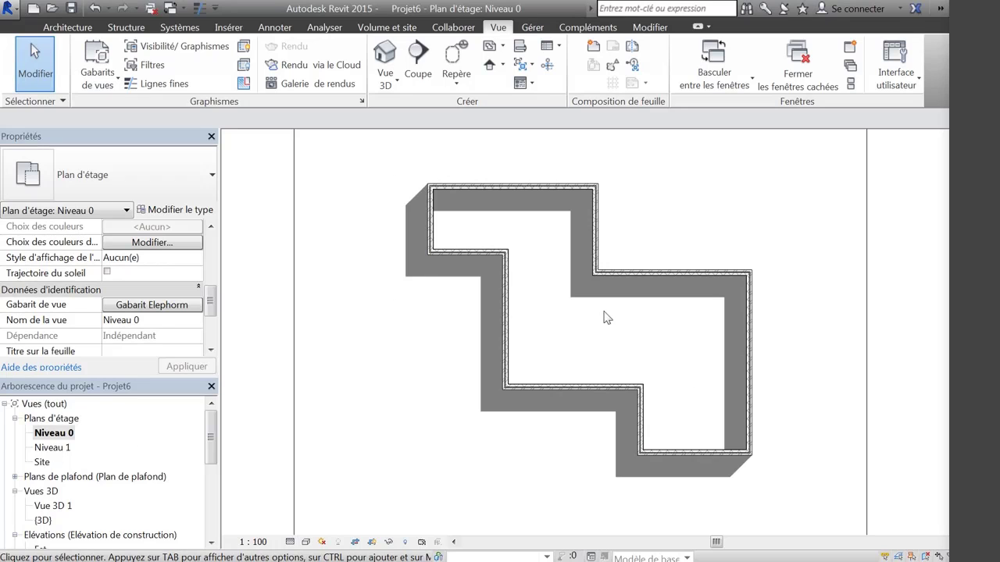
Assign the Gabarit Elephorm view template to the Niveau 1 plan and check whether its view scale can be edited.
{"action": "double_click", "coordinate": [53, 449]}
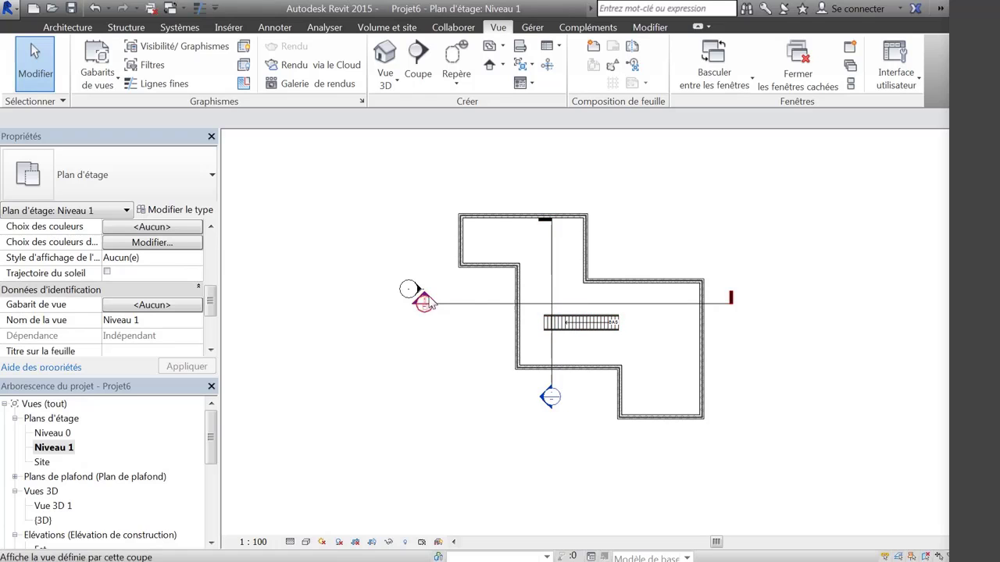
{"action": "left_click", "coordinate": [166, 307]}
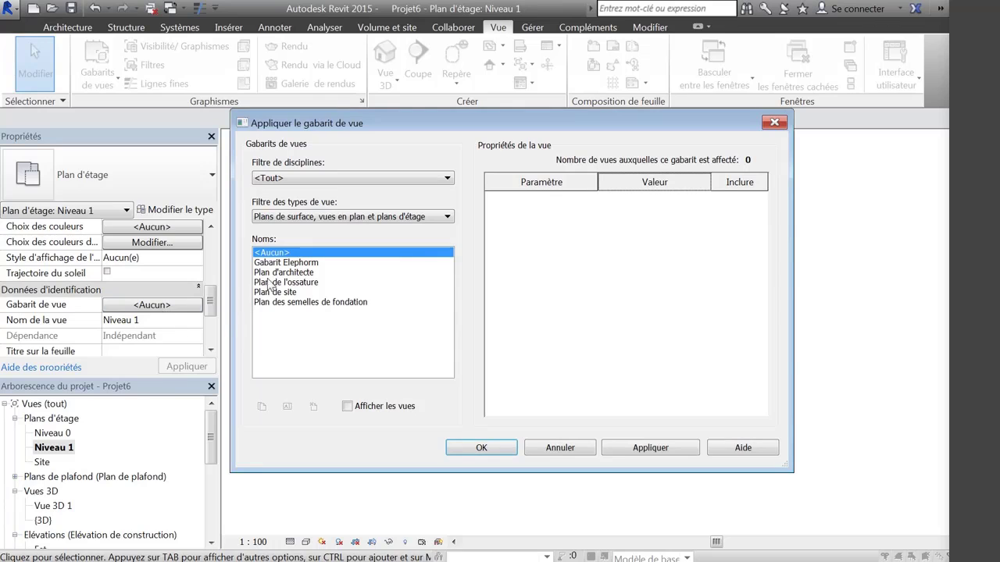
{"action": "left_click", "coordinate": [287, 264]}
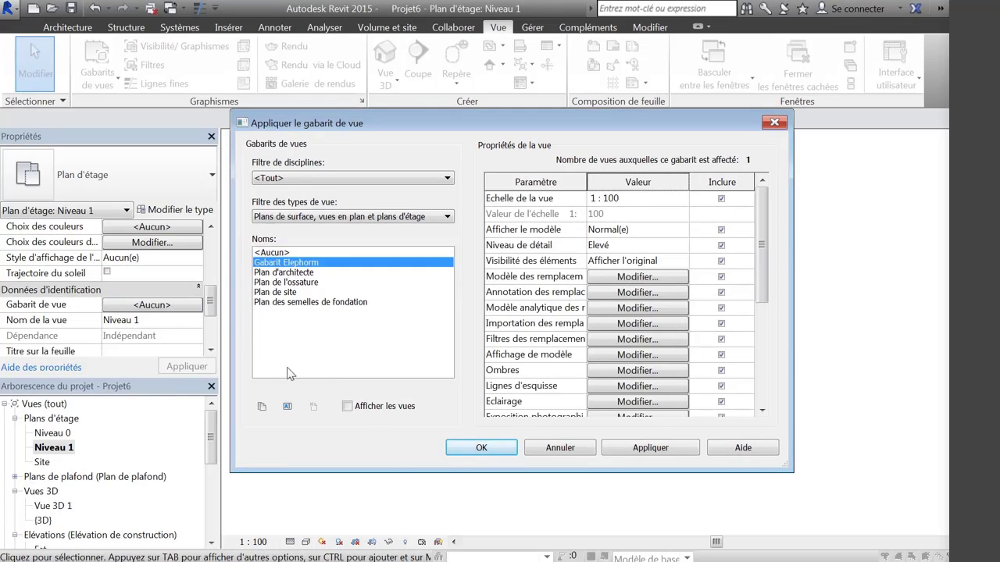
{"action": "left_click", "coordinate": [483, 448]}
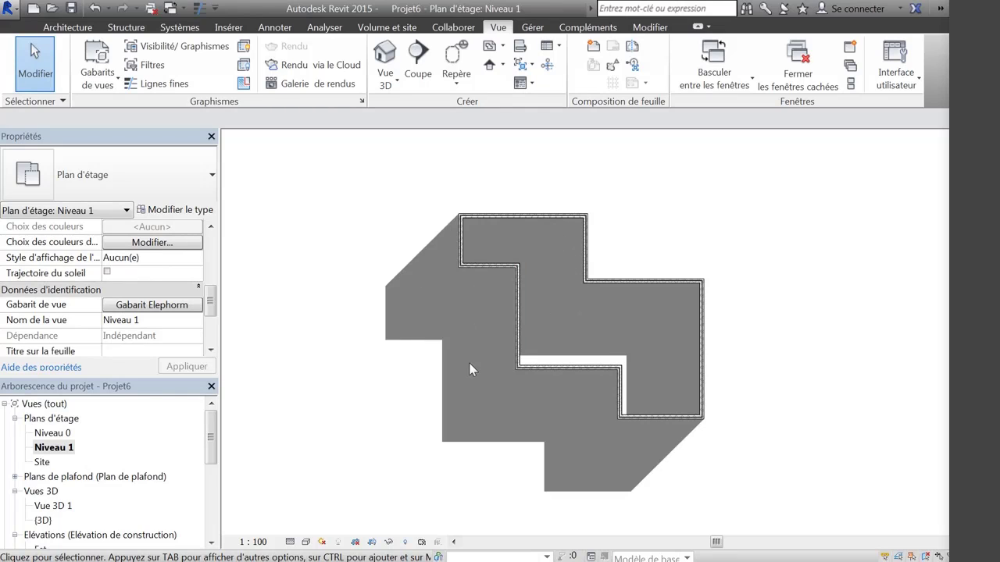
{"action": "left_click", "coordinate": [253, 542]}
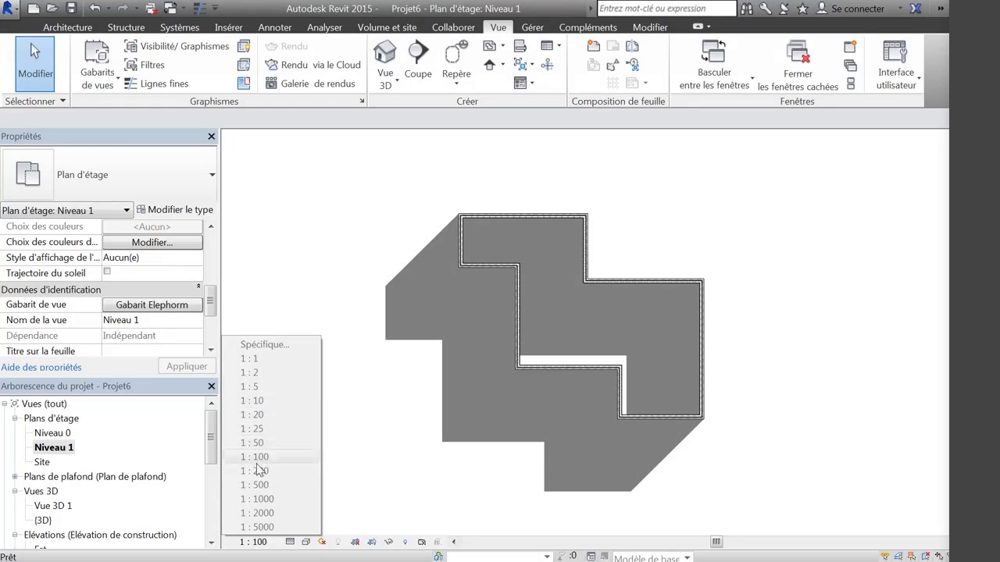
{"action": "left_click", "coordinate": [299, 277]}
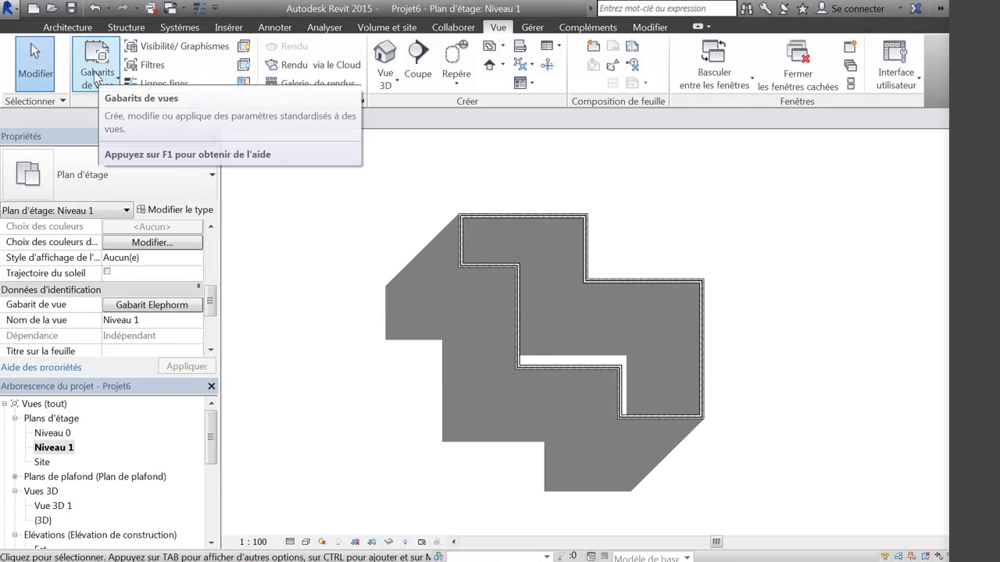
Disable Projeter des ombres in the shadow settings of the Gabarit Elephorm template.
{"action": "left_click", "coordinate": [102, 75]}
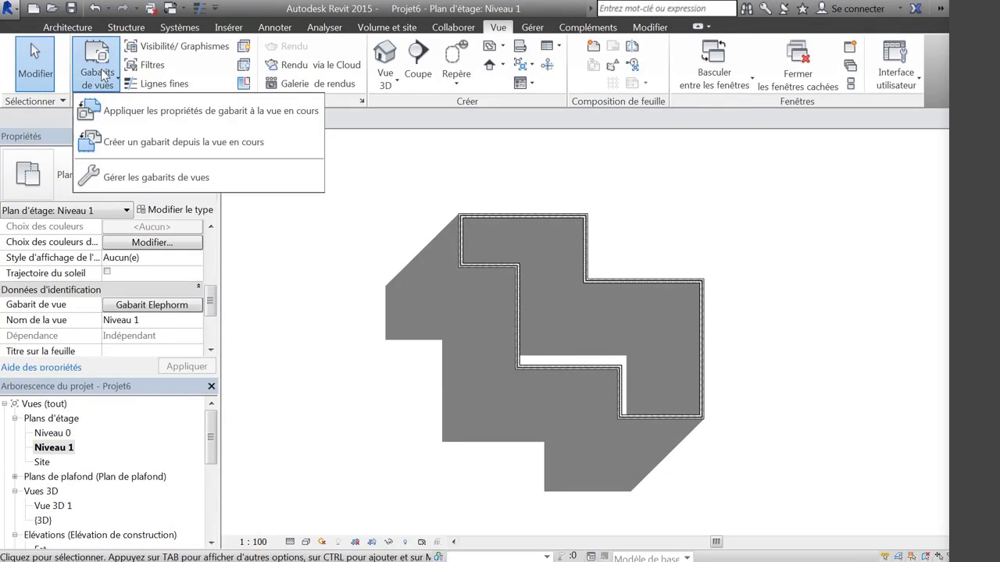
{"action": "left_click", "coordinate": [148, 182]}
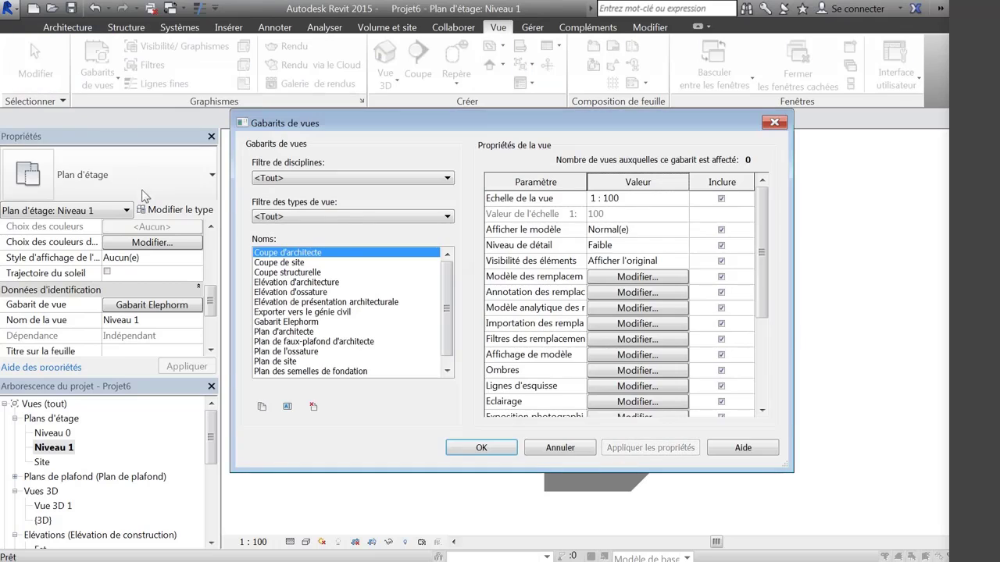
{"action": "left_click", "coordinate": [293, 322]}
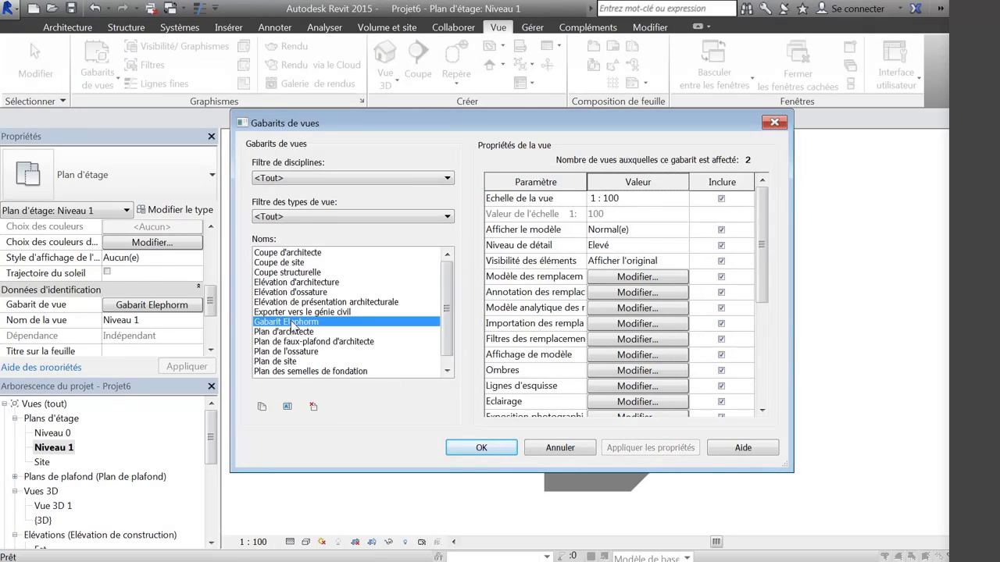
{"action": "left_click", "coordinate": [638, 369]}
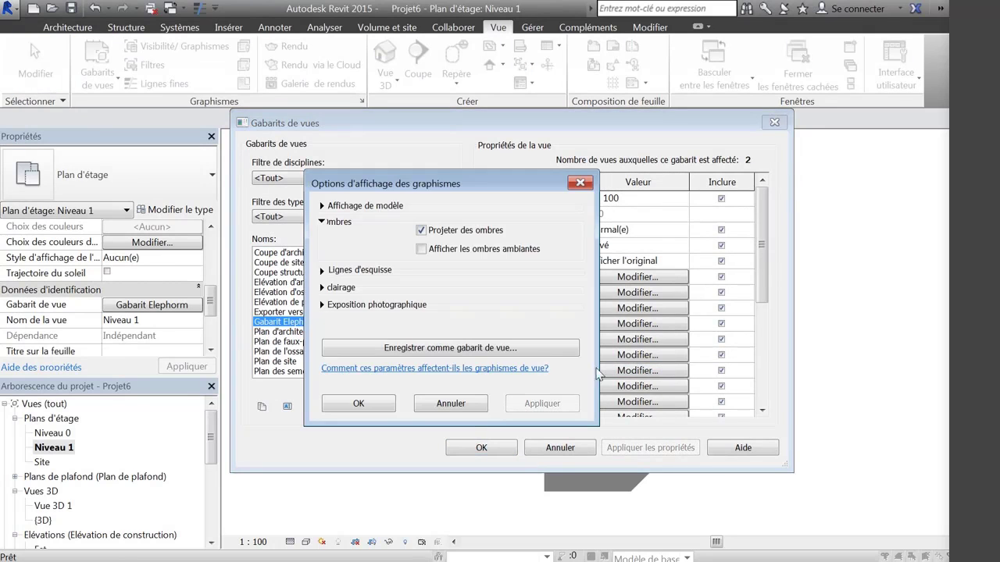
{"action": "left_click", "coordinate": [359, 403]}
{"action": "left_click", "coordinate": [489, 450]}
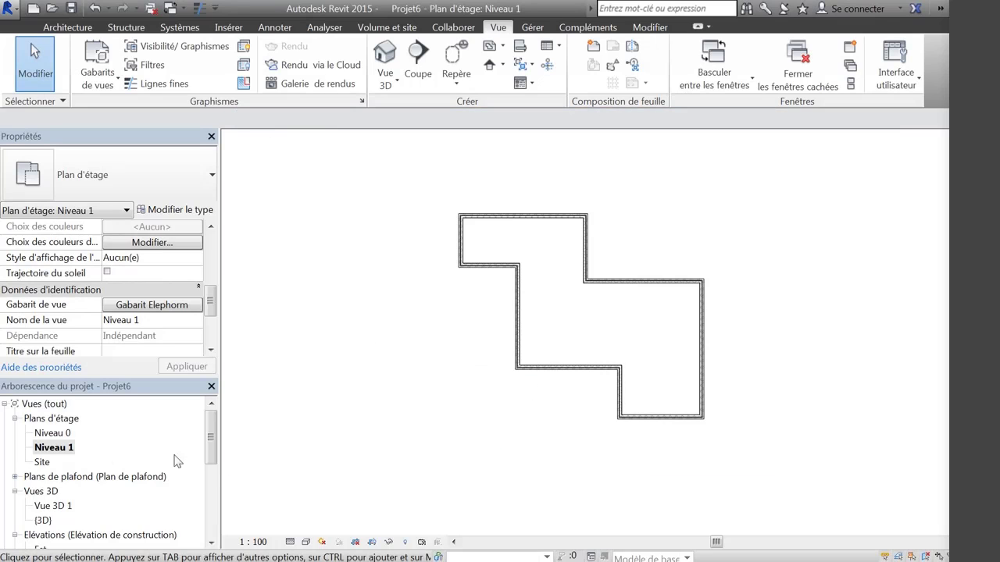
Return to the Niveau 0 plan and exclude Echelle de la vue from the parameters controlled by the Gabarit Elephorm template.
{"action": "double_click", "coordinate": [53, 434]}
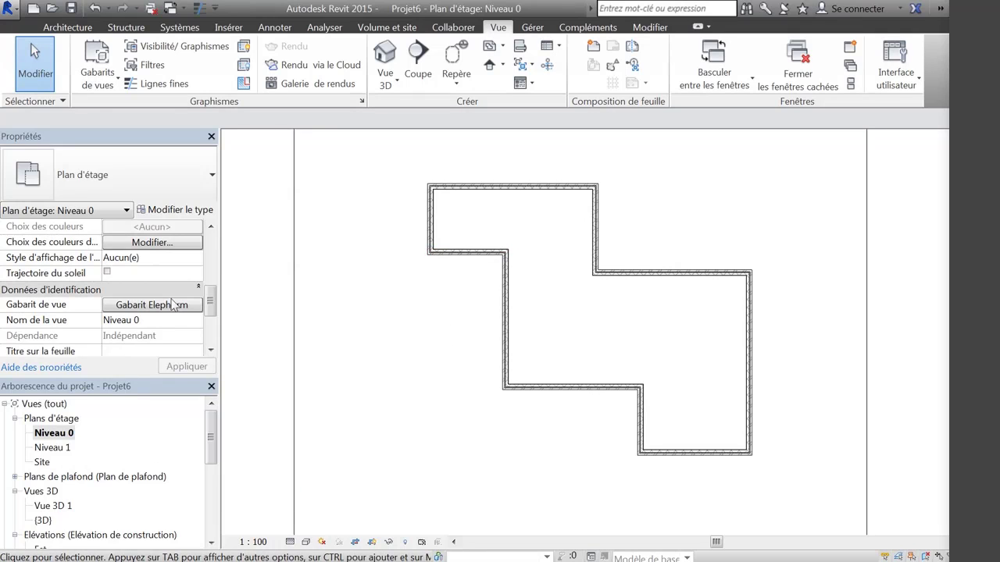
{"action": "left_click", "coordinate": [98, 72]}
{"action": "left_click", "coordinate": [137, 179]}
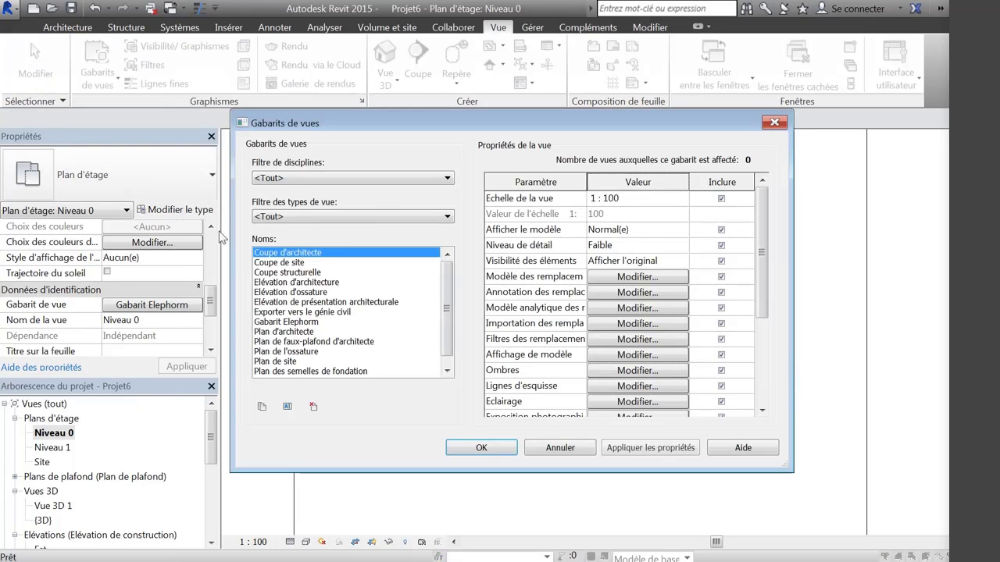
{"action": "left_click", "coordinate": [303, 323]}
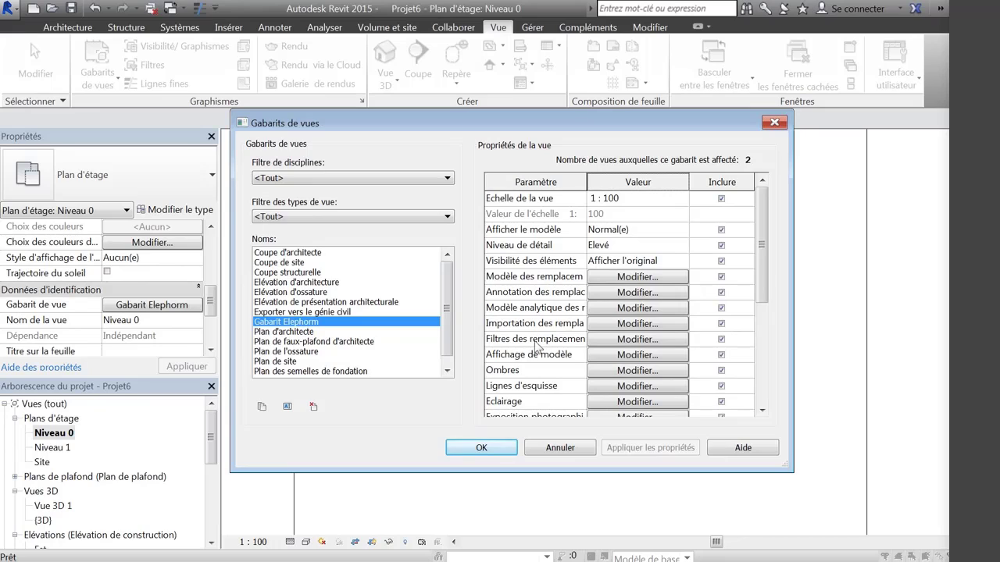
{"action": "left_click", "coordinate": [721, 200]}
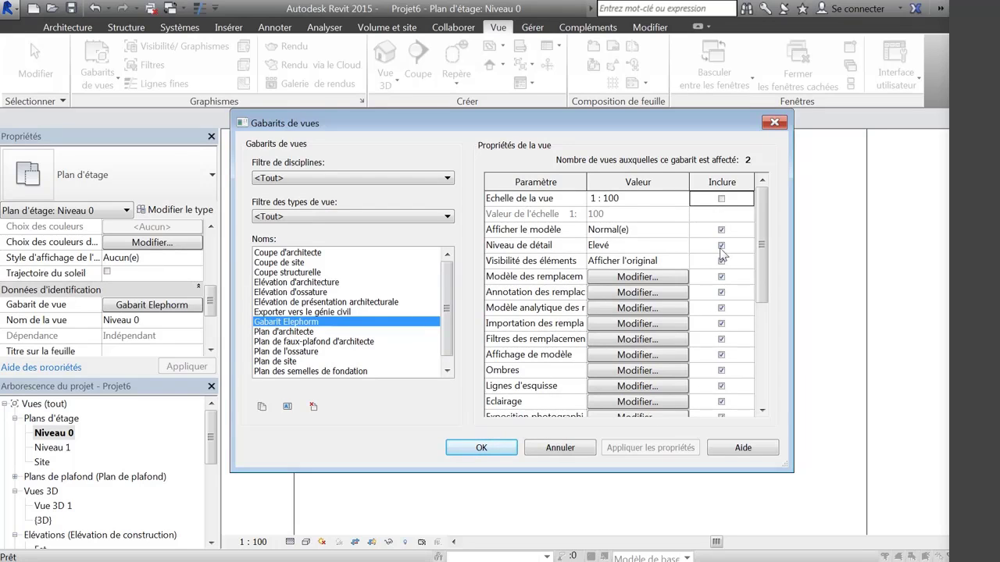
{"action": "left_click", "coordinate": [480, 448]}
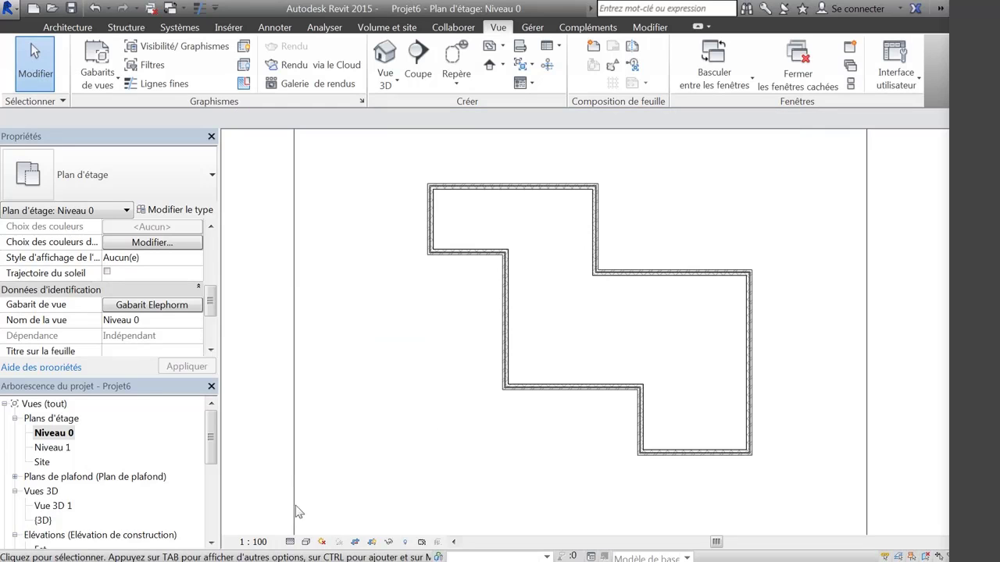
Try the 1:50 scale on the Niveau 0 plan and return it to 1:100.
{"action": "left_click", "coordinate": [253, 542]}
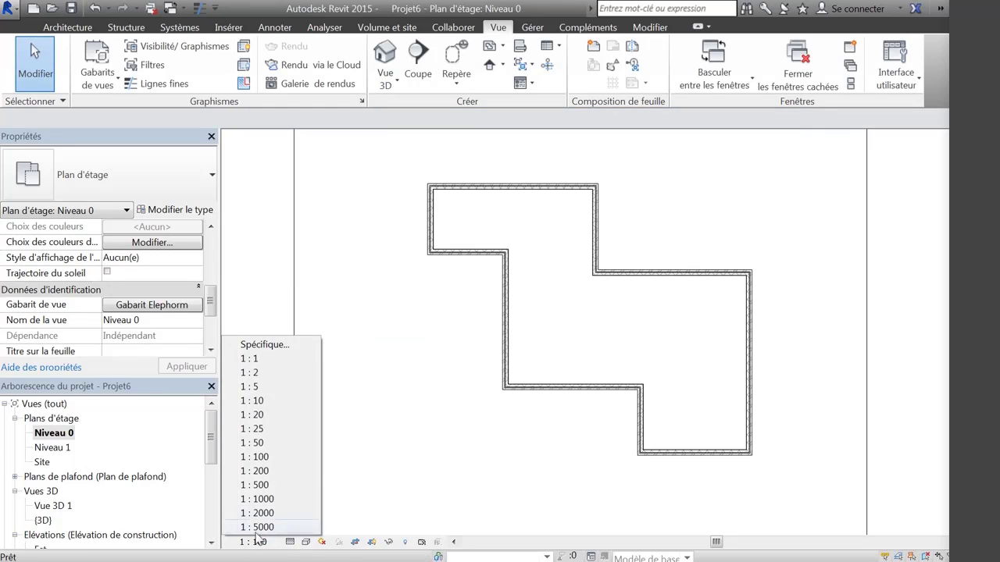
{"action": "left_click", "coordinate": [257, 442]}
{"action": "left_click", "coordinate": [256, 541]}
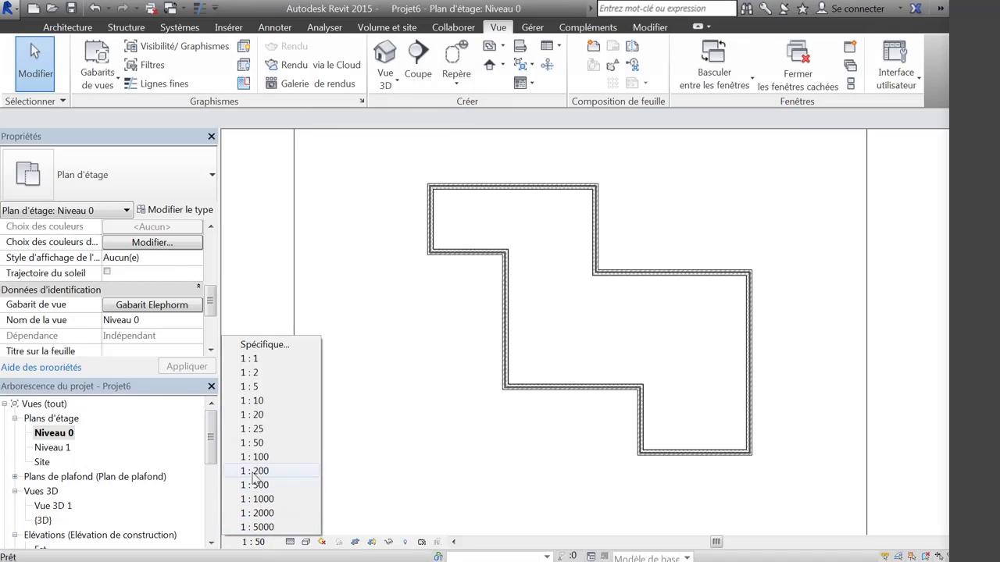
{"action": "left_click", "coordinate": [283, 457]}
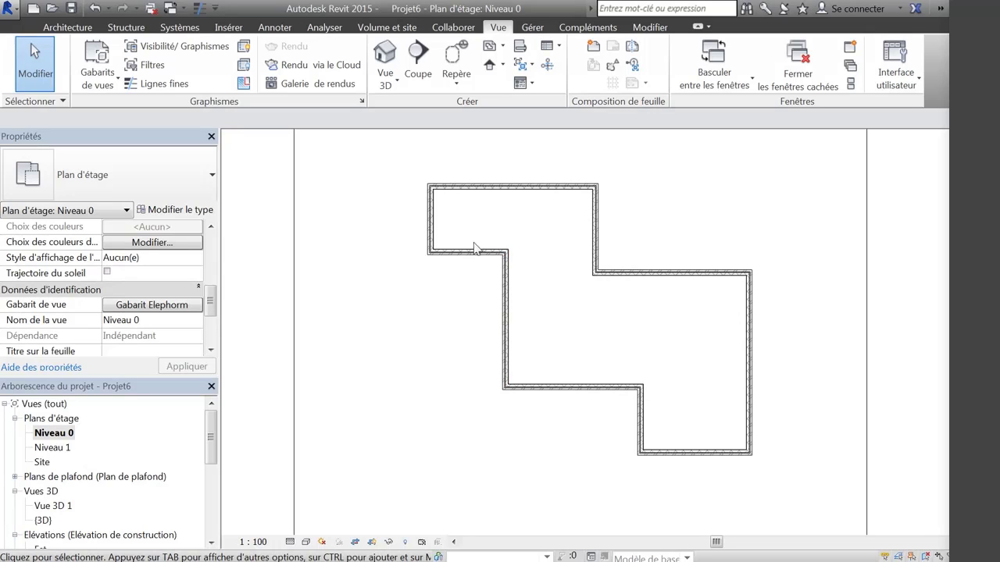
Draw a horizontal building section across the full width of the Niveau 0 plan, through the middle of the building, and dismiss the warning.
{"action": "left_click", "coordinate": [417, 59]}
{"action": "left_click", "coordinate": [424, 312]}
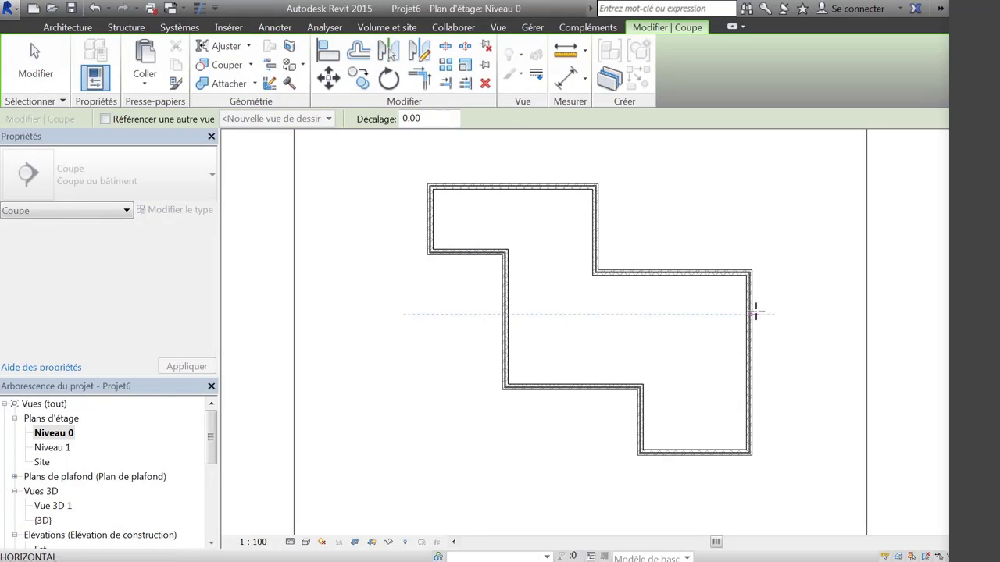
{"action": "left_click", "coordinate": [769, 313]}
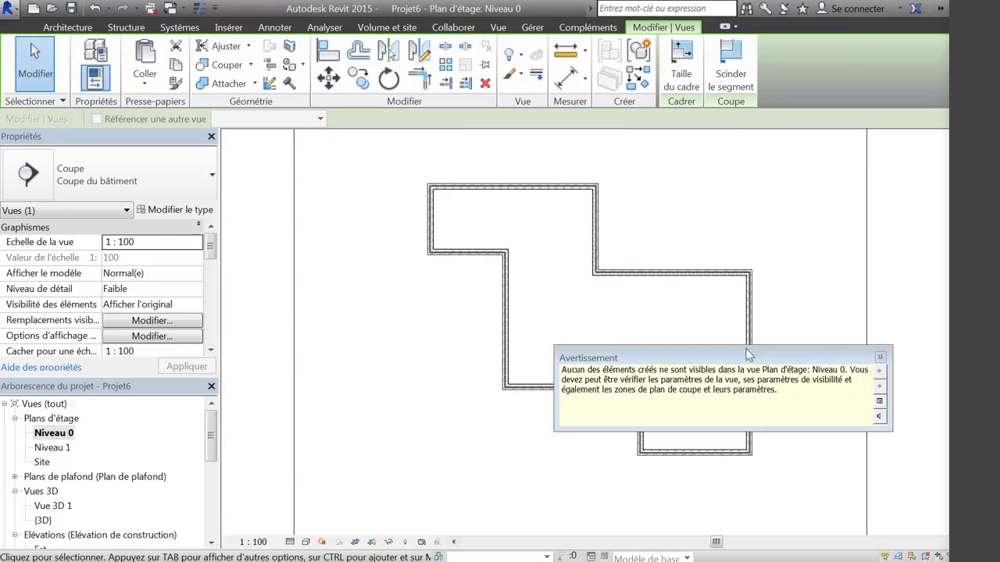
{"action": "left_click", "coordinate": [879, 357]}
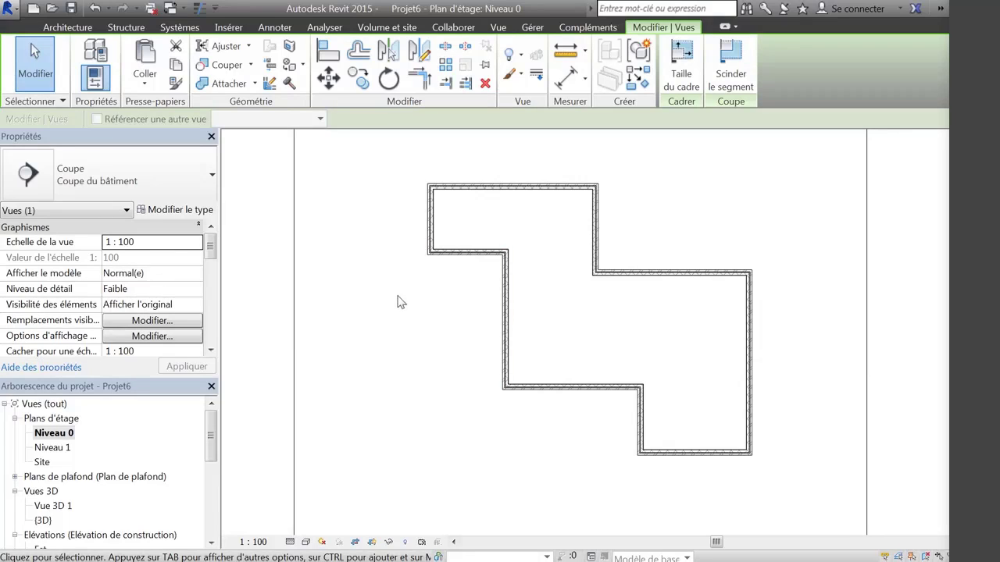
Activate temporary view properties for the Niveau 0 plan and make the Coupes annotation category visible.
{"action": "left_click", "coordinate": [422, 541]}
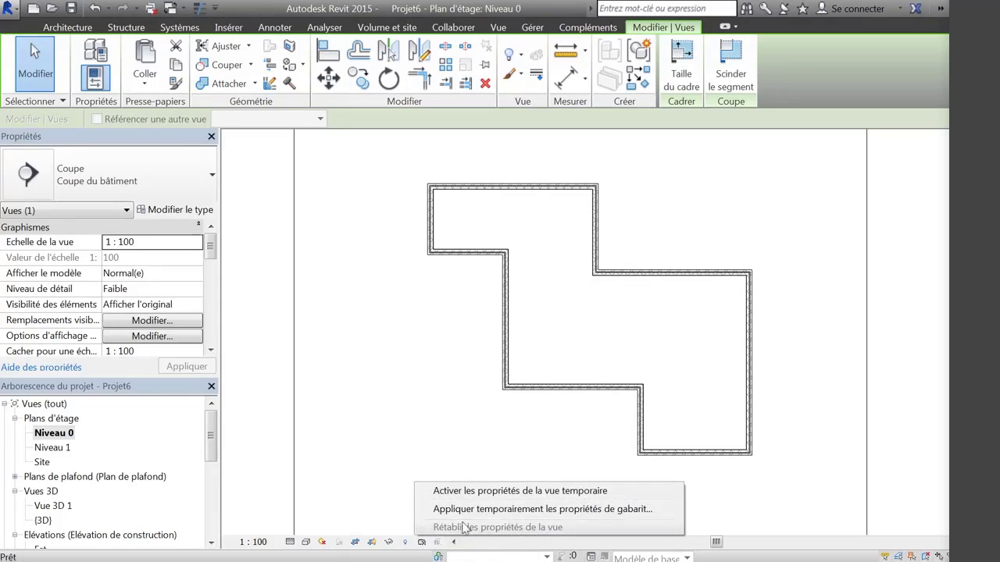
{"action": "left_click", "coordinate": [582, 492]}
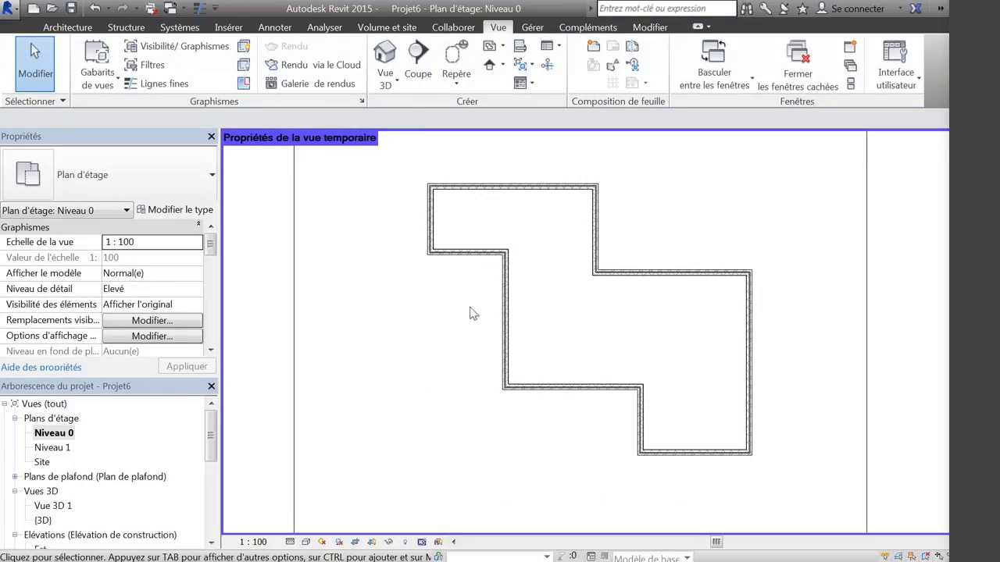
{"action": "key", "text": "v"}
{"action": "key", "text": "g"}
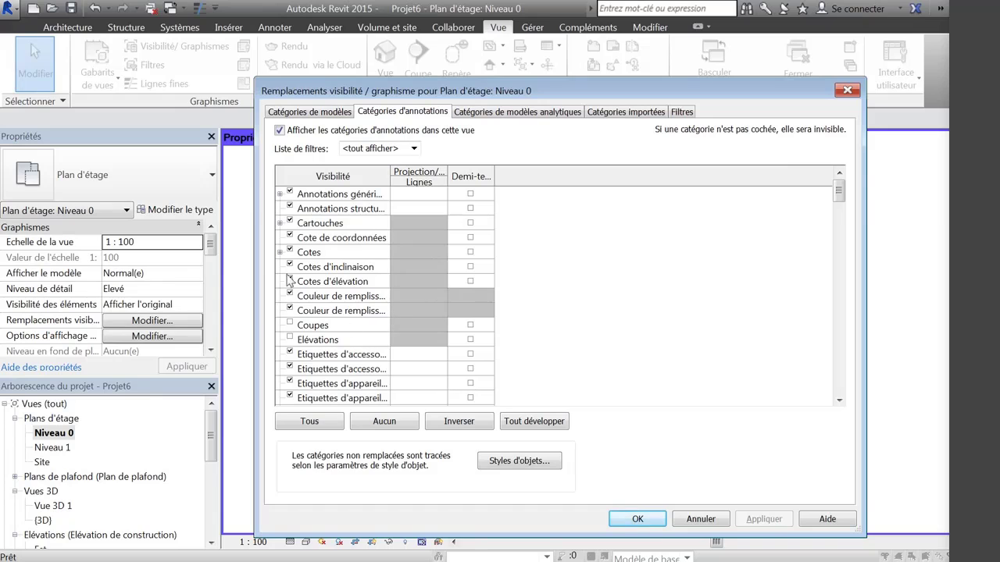
{"action": "left_click", "coordinate": [289, 324]}
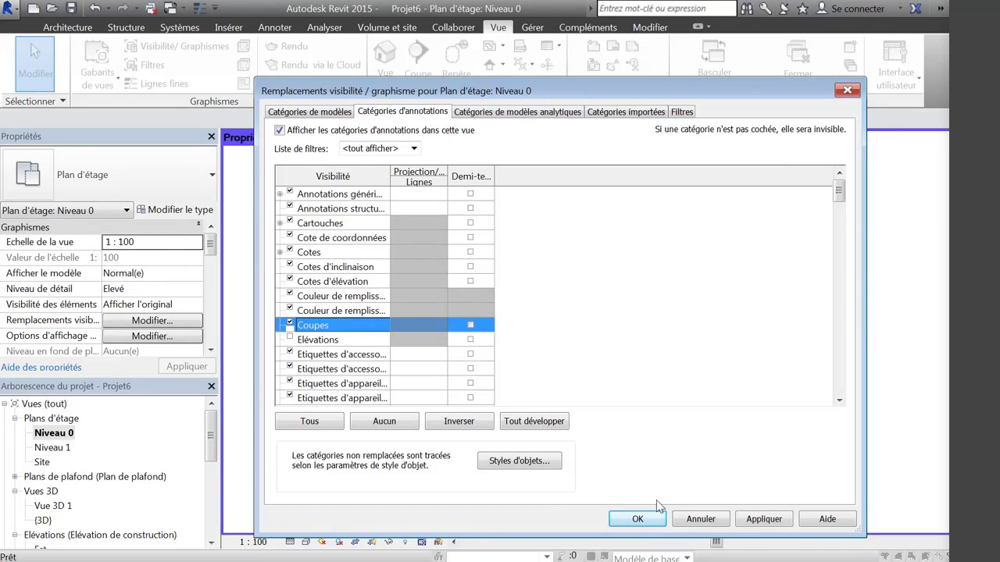
{"action": "left_click", "coordinate": [646, 521]}
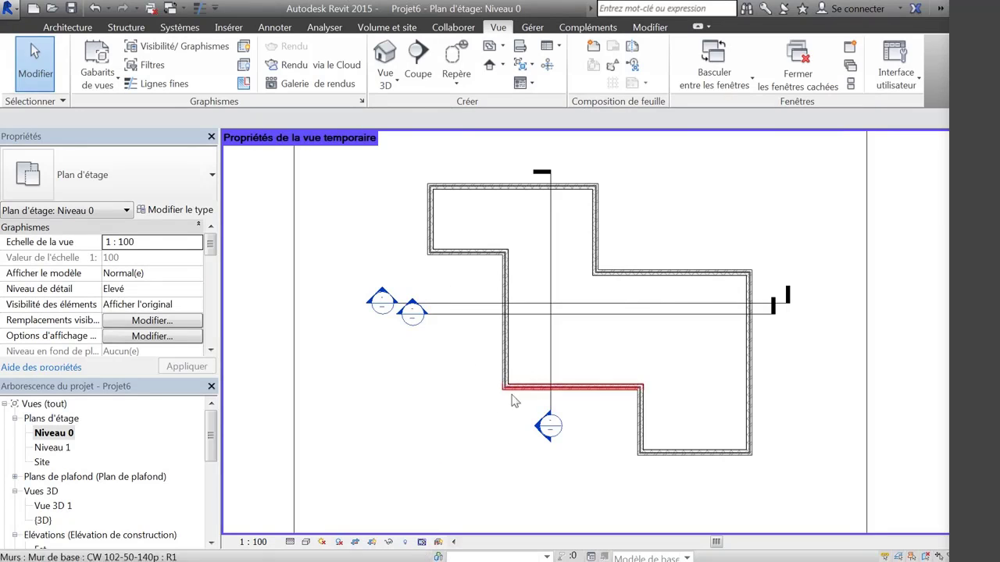
Move the upper horizontal section into the building's upper wing and shorten its line and view extent to end just past that wing's right wall.
{"action": "left_click", "coordinate": [623, 303]}
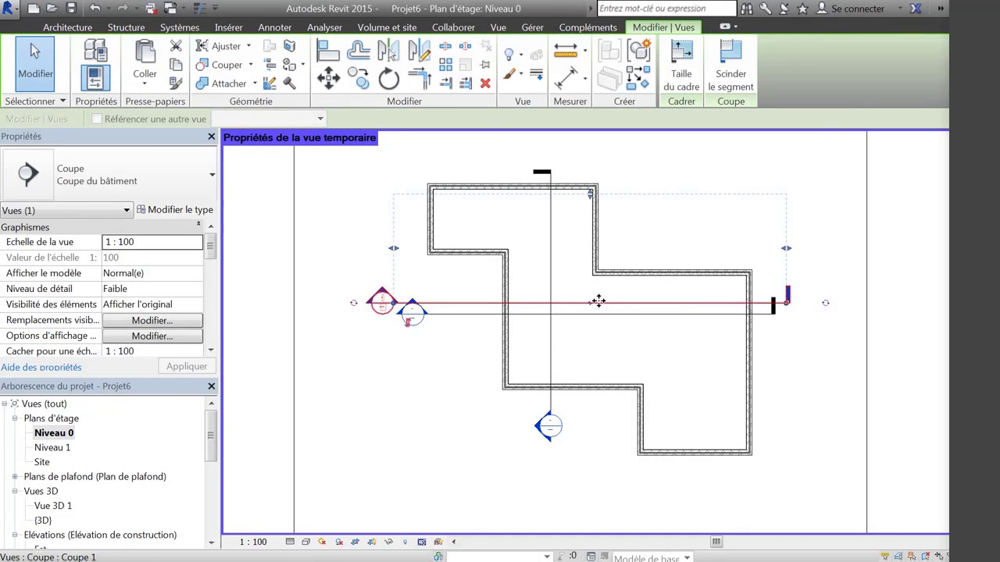
{"action": "left_click_drag", "start_coordinate": [599, 302], "coordinate": [608, 221]}
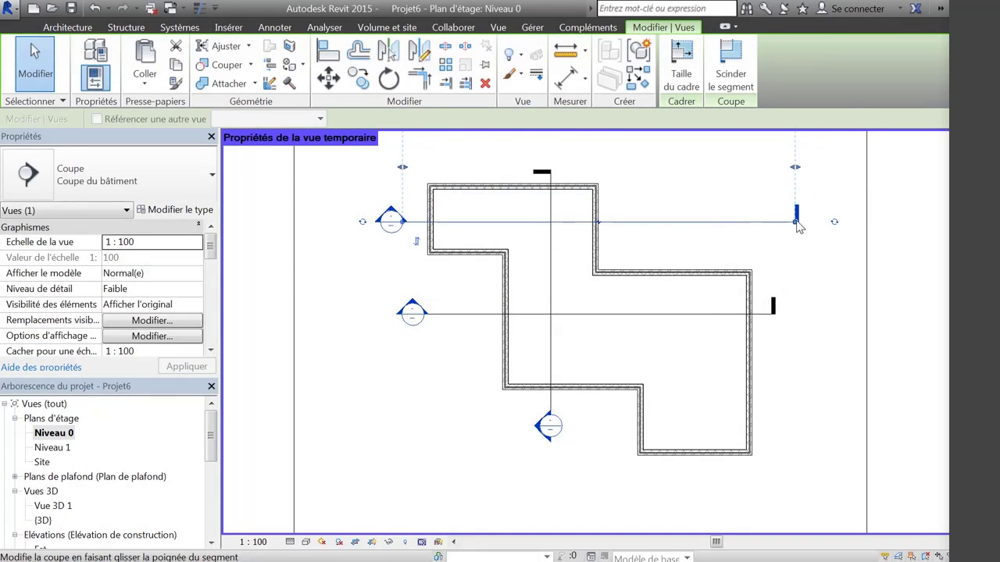
{"action": "left_click_drag", "start_coordinate": [795, 221], "coordinate": [622, 221]}
{"action": "middle_click_drag", "start_coordinate": [672, 184], "coordinate": [678, 301]}
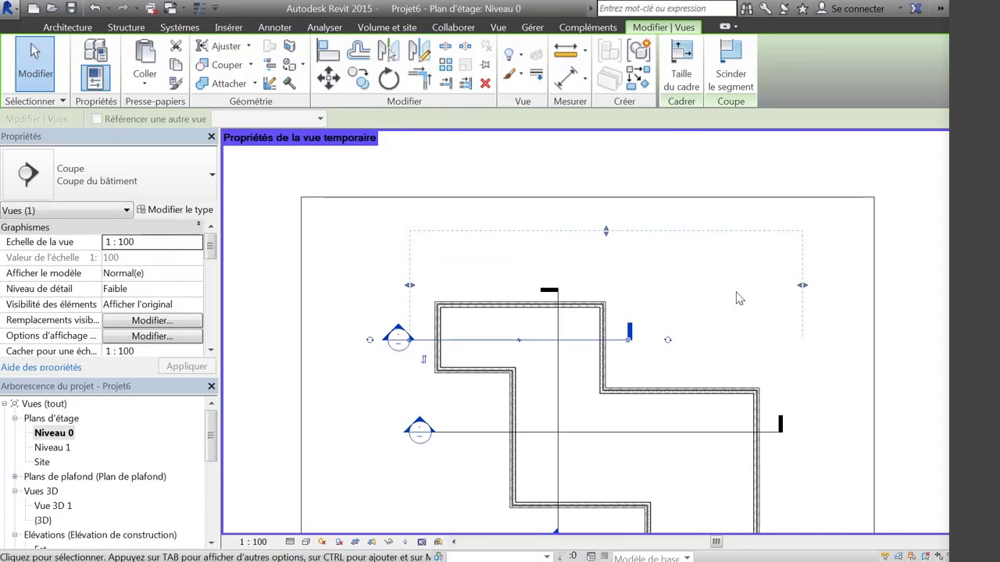
{"action": "left_click_drag", "start_coordinate": [803, 286], "coordinate": [627, 289]}
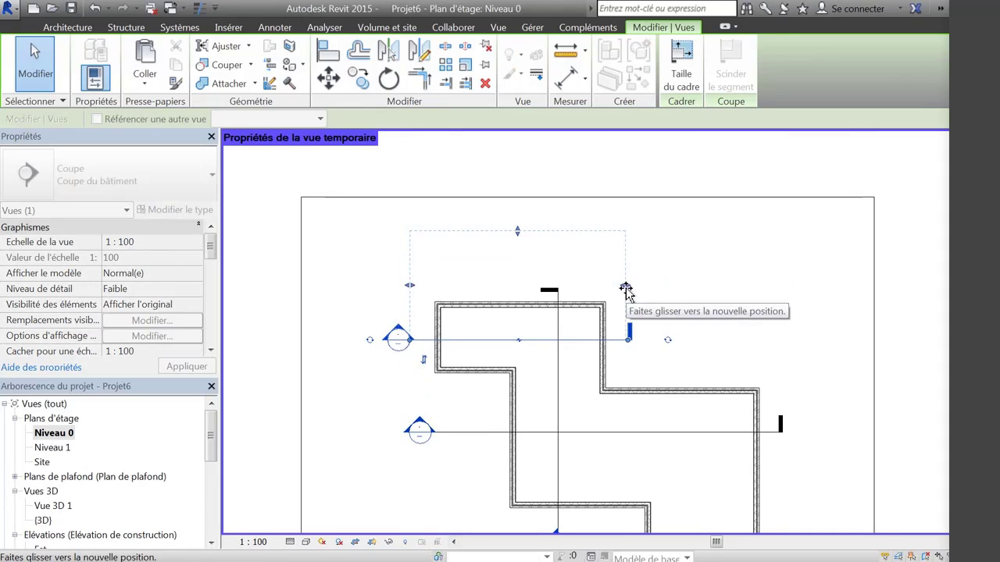
Restore the Niveau 0 plan's original view properties, ending the temporary view mode.
{"action": "middle_click_drag", "start_coordinate": [607, 446], "coordinate": [589, 369]}
{"action": "scroll", "coordinate": [609, 370], "scroll_direction": "down", "scroll_amount": 2}
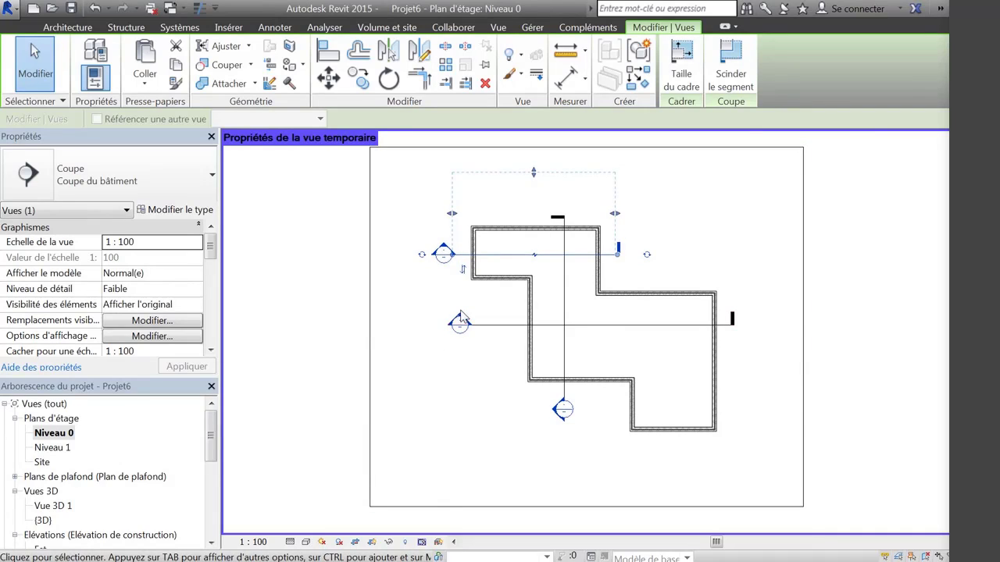
{"action": "left_click", "coordinate": [421, 542]}
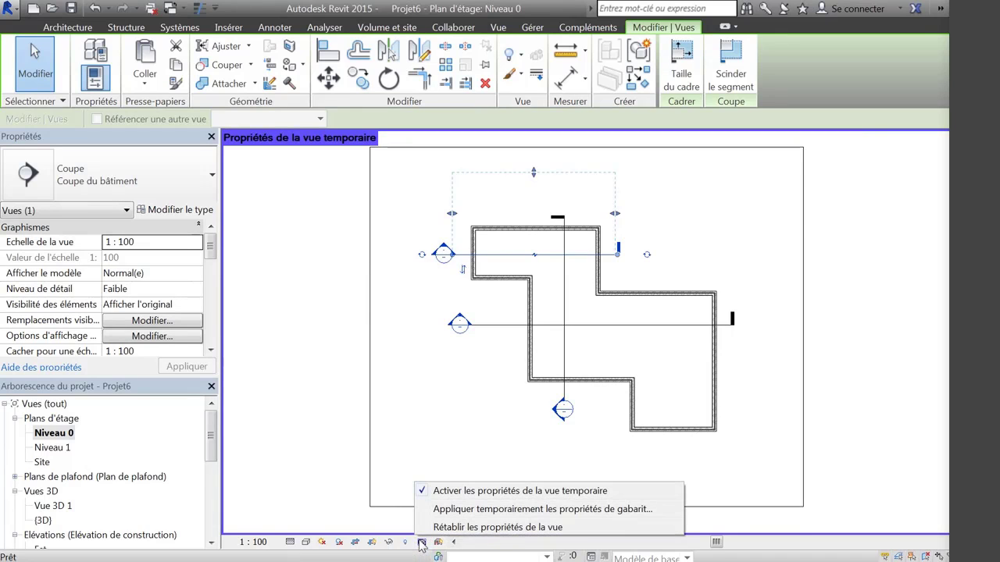
{"action": "left_click", "coordinate": [484, 527]}
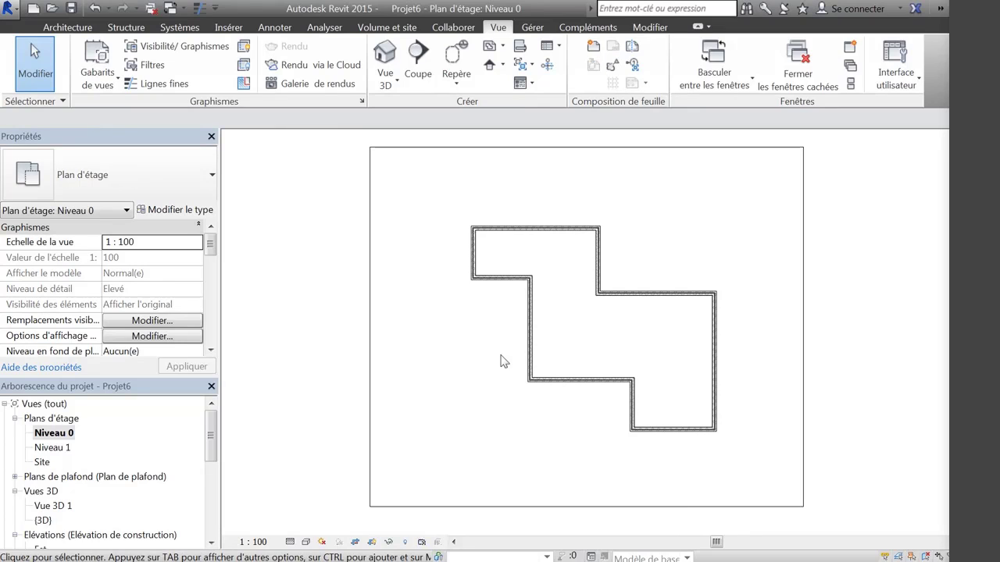